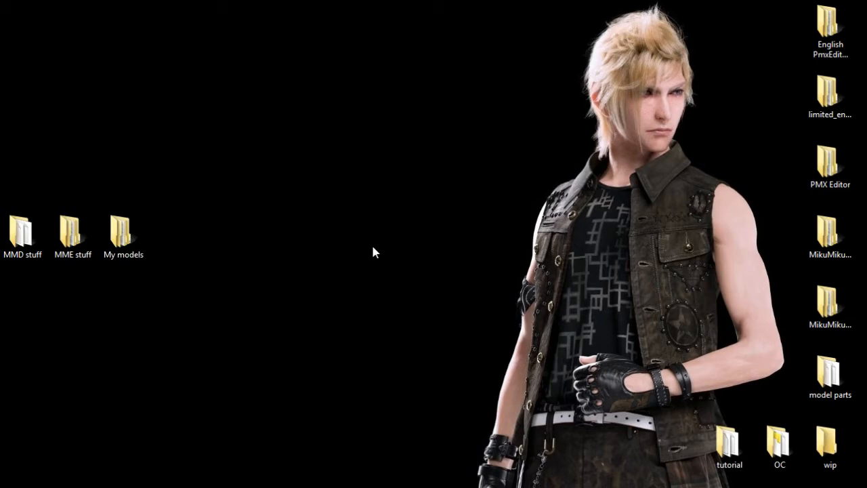
Step: Launch PMX Editor from its desktop folder and load base.pmx from the tutorial folder
{"action": "double_click", "coordinate": [826, 27]}
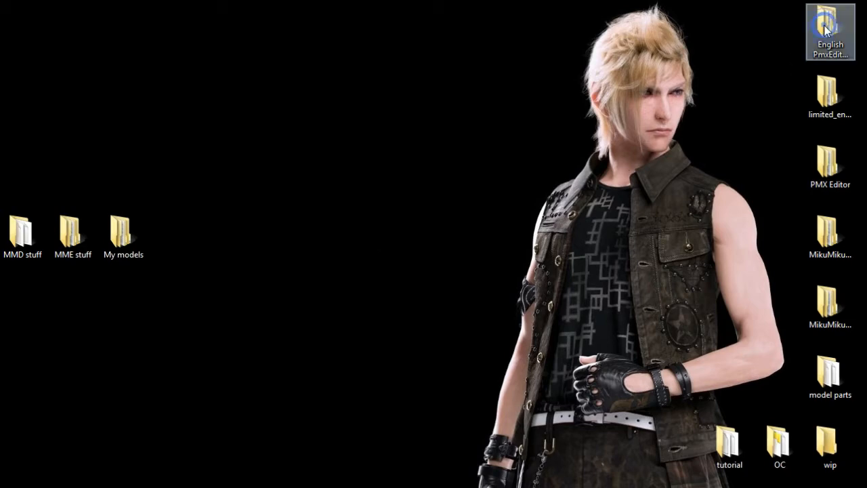
{"action": "double_click", "coordinate": [277, 211]}
{"action": "double_click", "coordinate": [727, 444]}
{"action": "left_click", "coordinate": [233, 170]}
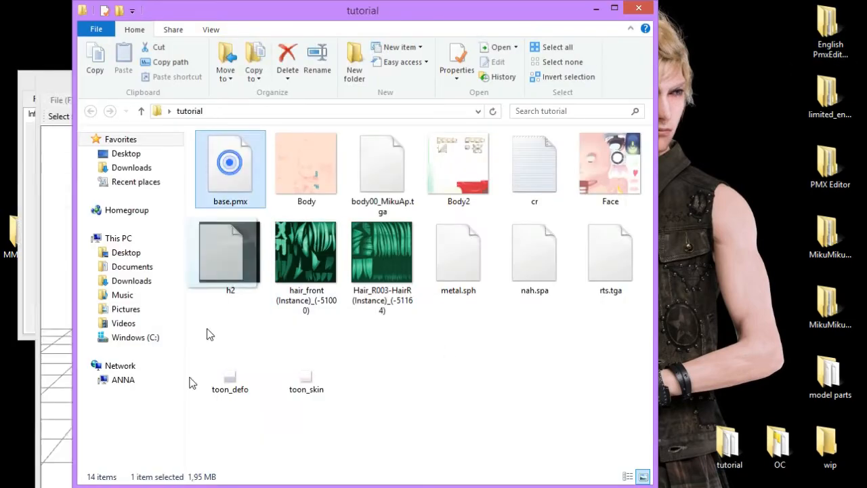
Step: Place the PmxView window beside the editor, hide the bones in it and make the window taller
{"action": "left_click_drag", "start_coordinate": [342, 84], "coordinate": [690, 21]}
{"action": "left_click", "coordinate": [401, 440]}
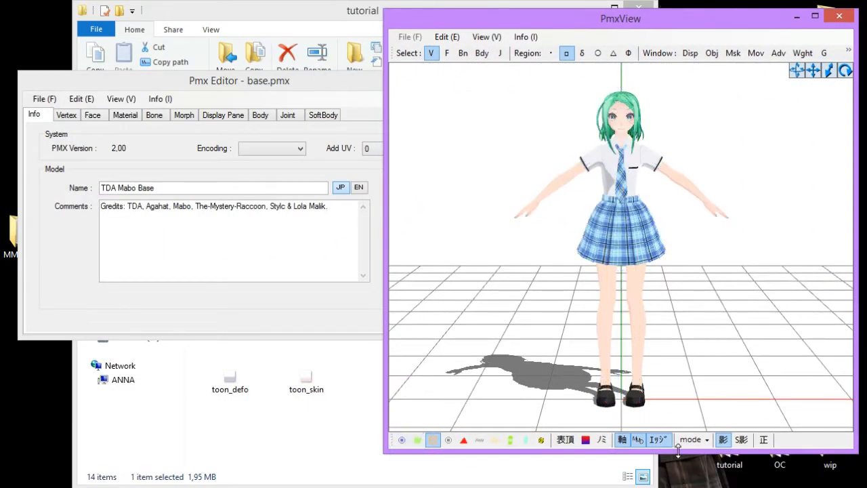
{"action": "left_click_drag", "start_coordinate": [677, 452], "coordinate": [674, 483]}
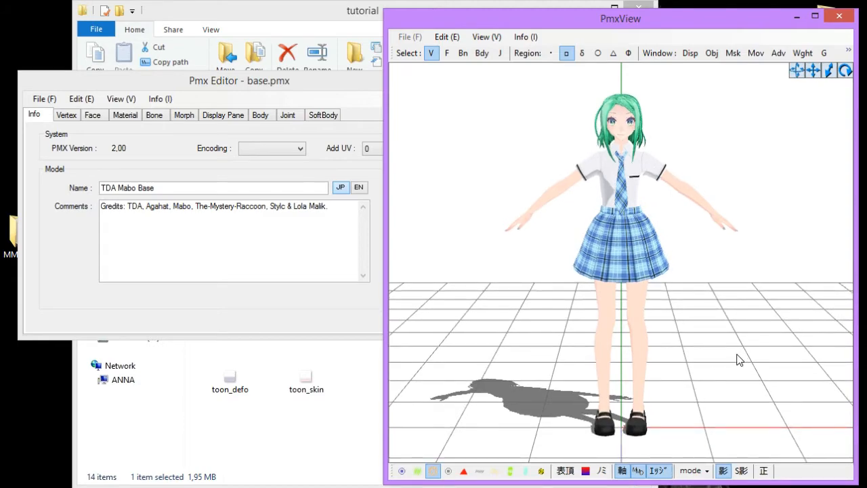
Step: Show the model's rigid bodies, inspect them from different angles and hide them again
{"action": "right_click_drag", "start_coordinate": [727, 352], "coordinate": [498, 355]}
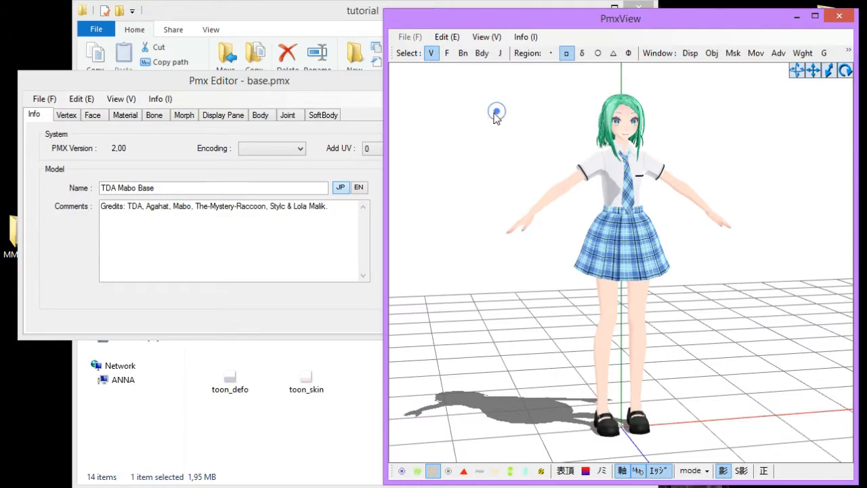
{"action": "right_click_drag", "start_coordinate": [498, 113], "coordinate": [499, 109]}
{"action": "left_click", "coordinate": [485, 58]}
{"action": "right_click_drag", "start_coordinate": [523, 361], "coordinate": [562, 298]}
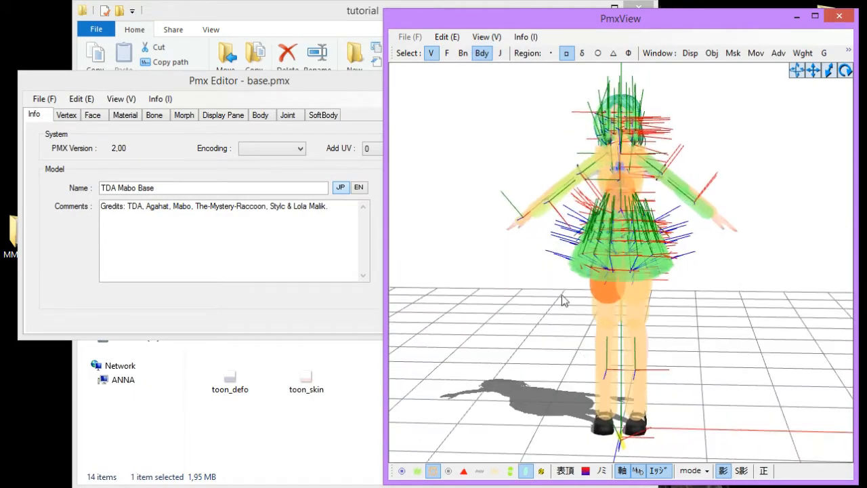
{"action": "left_click", "coordinate": [482, 55]}
{"action": "right_click_drag", "start_coordinate": [439, 124], "coordinate": [445, 126]}
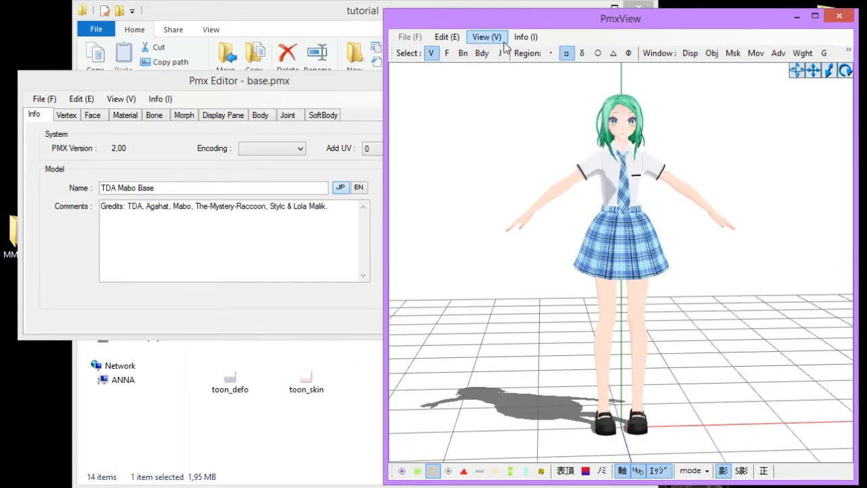
Step: Turn on the bone display and examine the bones of the legs, feet, skirt and torso
{"action": "left_click", "coordinate": [402, 470]}
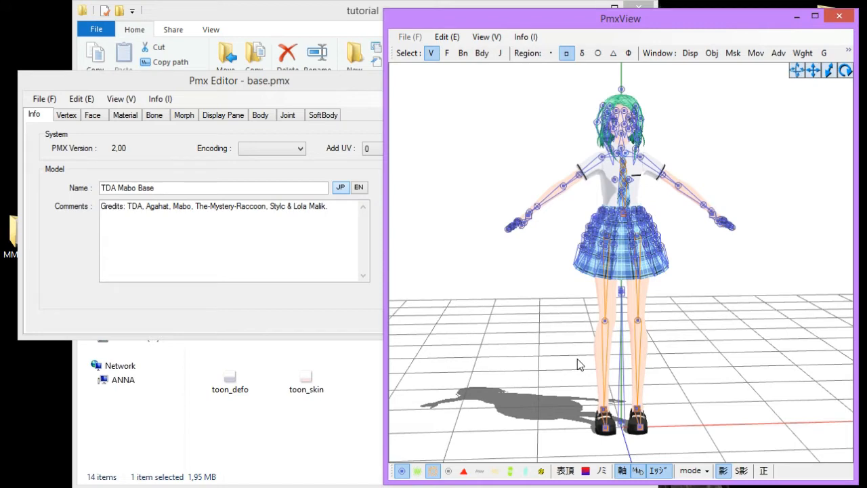
{"action": "middle_click_drag", "start_coordinate": [596, 339], "coordinate": [582, 300]}
{"action": "scroll", "coordinate": [582, 300], "scroll_direction": "up", "scroll_amount": 5}
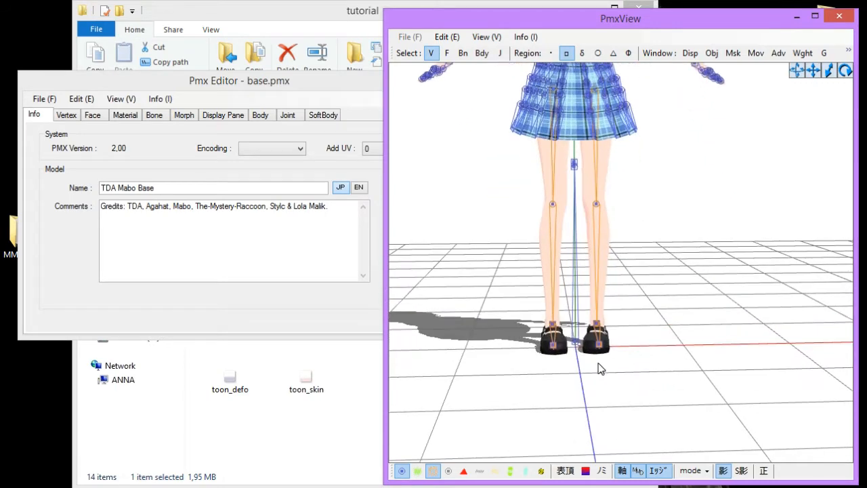
{"action": "right_click_drag", "start_coordinate": [602, 369], "coordinate": [581, 383]}
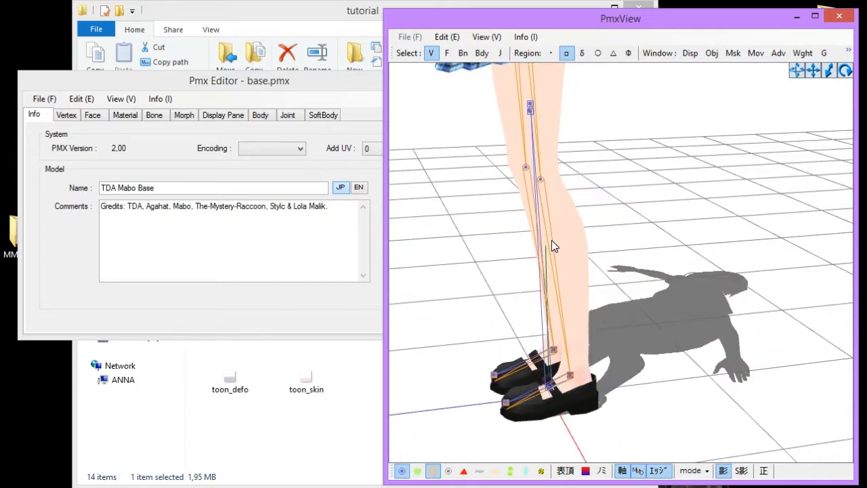
{"action": "right_click_drag", "start_coordinate": [551, 240], "coordinate": [604, 378]}
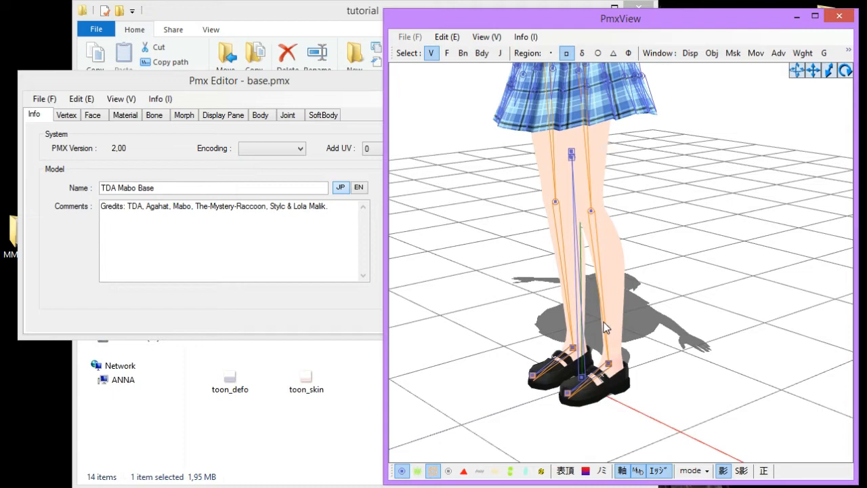
{"action": "right_click_drag", "start_coordinate": [603, 322], "coordinate": [606, 316]}
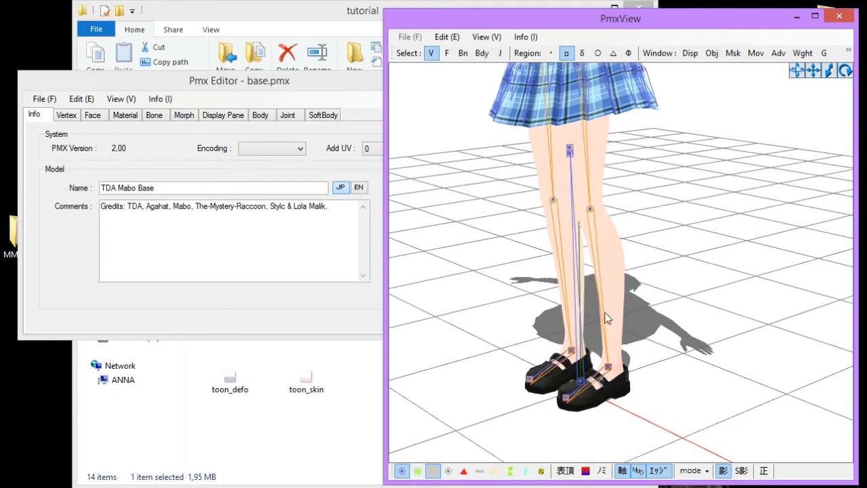
{"action": "right_click_drag", "start_coordinate": [619, 225], "coordinate": [618, 253]}
{"action": "scroll", "coordinate": [647, 245], "scroll_direction": "up", "scroll_amount": 2}
{"action": "scroll", "coordinate": [657, 249], "scroll_direction": "up", "scroll_amount": 1}
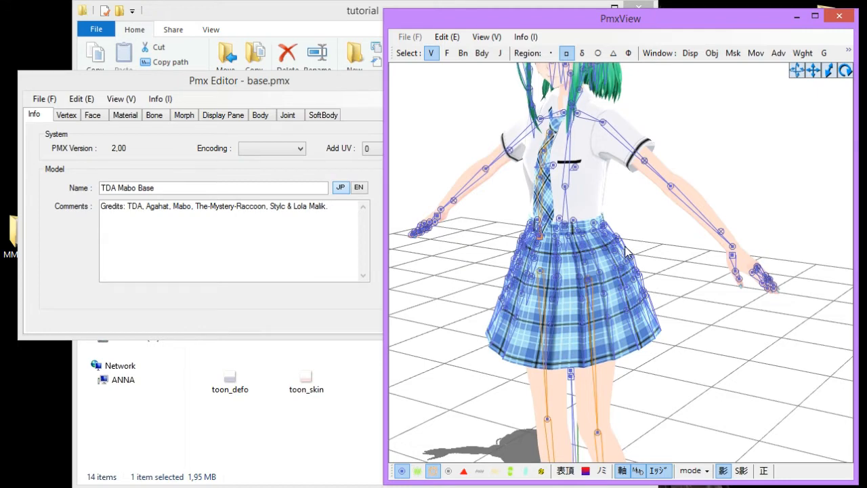
Step: Bring up the model's bone list and examine the arm, wrist and finger bones up close
{"action": "left_click", "coordinate": [155, 116]}
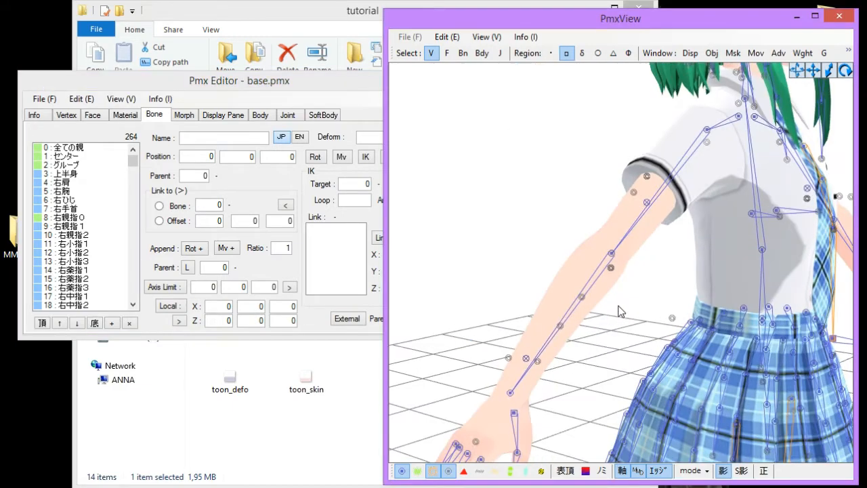
{"action": "right_click_drag", "start_coordinate": [626, 304], "coordinate": [583, 312]}
{"action": "right_click_drag", "start_coordinate": [618, 281], "coordinate": [708, 237]}
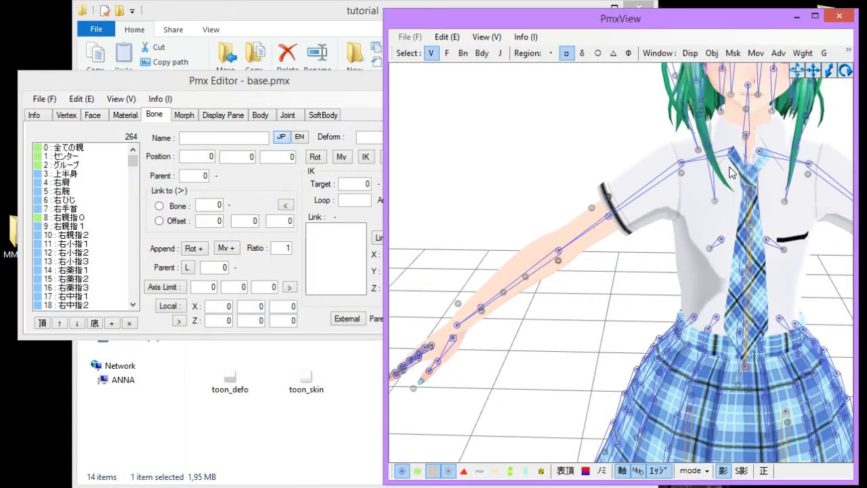
{"action": "right_click_drag", "start_coordinate": [730, 172], "coordinate": [661, 246]}
{"action": "scroll", "coordinate": [668, 260], "scroll_direction": "up", "scroll_amount": 2}
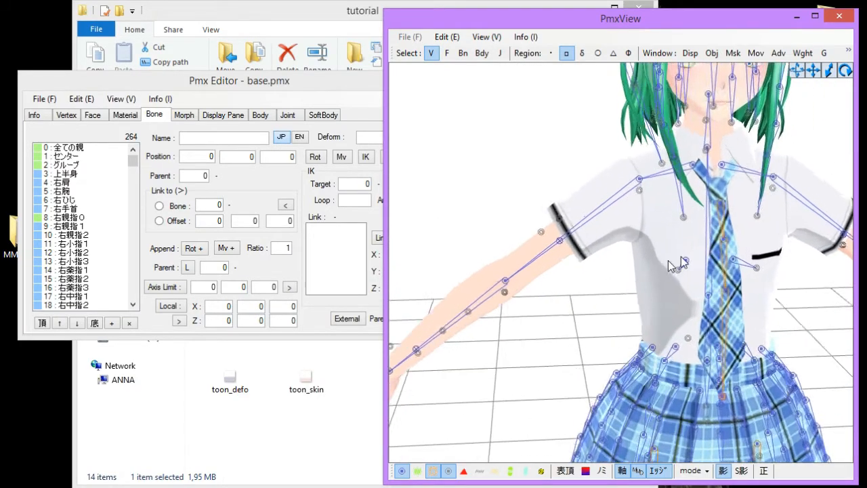
{"action": "scroll", "coordinate": [676, 259], "scroll_direction": "up", "scroll_amount": 2}
{"action": "scroll", "coordinate": [575, 231], "scroll_direction": "up", "scroll_amount": 2}
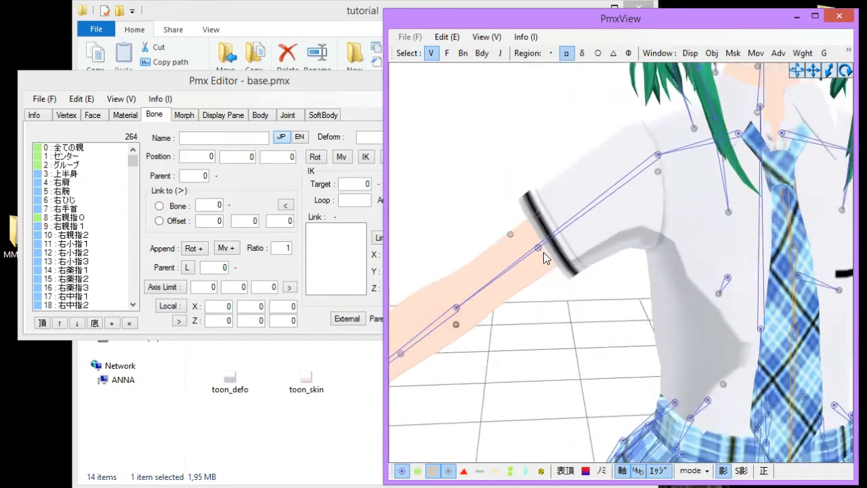
{"action": "middle_click_drag", "start_coordinate": [543, 252], "coordinate": [624, 225]}
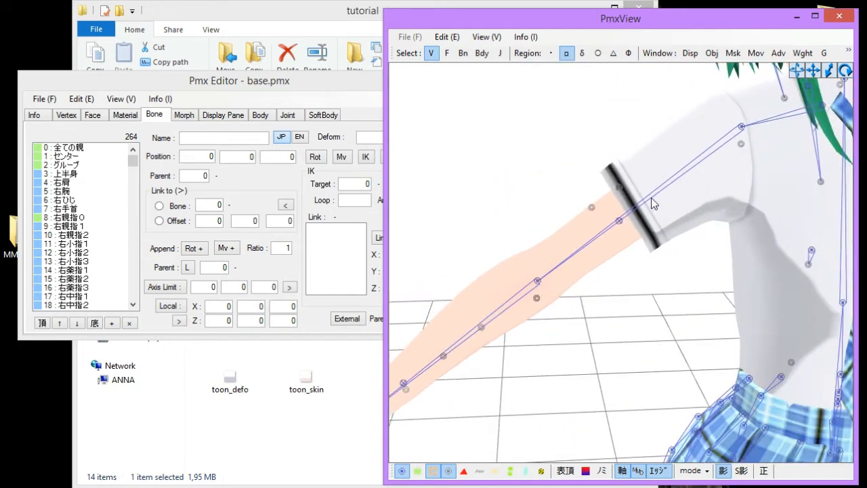
{"action": "middle_click_drag", "start_coordinate": [560, 348], "coordinate": [627, 290]}
{"action": "scroll", "coordinate": [690, 152], "scroll_direction": "down", "scroll_amount": 2}
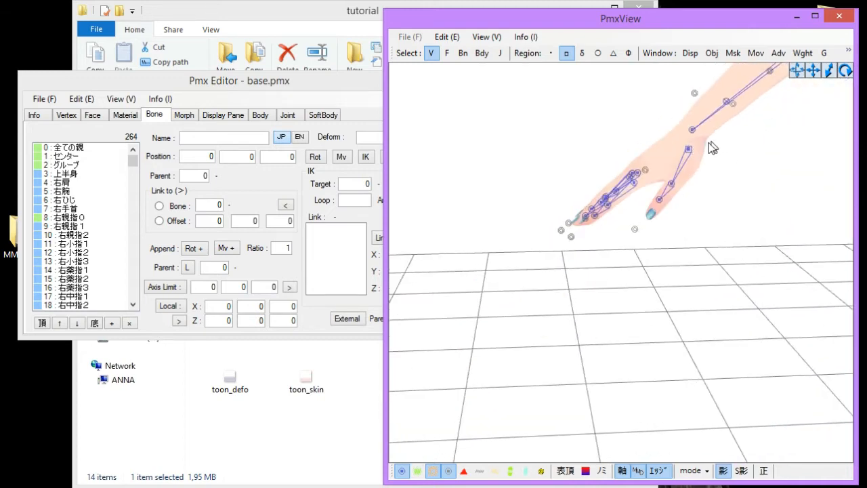
{"action": "scroll", "coordinate": [707, 149], "scroll_direction": "up", "scroll_amount": 2}
{"action": "right_click_drag", "start_coordinate": [572, 287], "coordinate": [578, 316]}
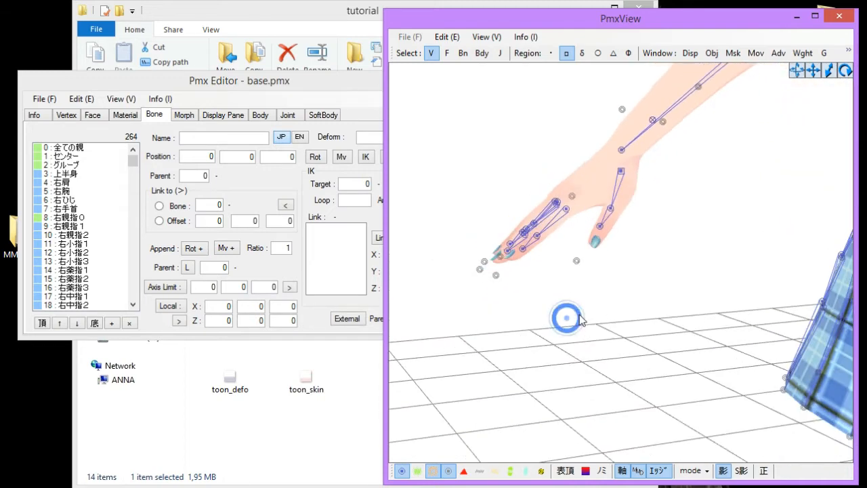
{"action": "right_click_drag", "start_coordinate": [473, 296], "coordinate": [629, 294]}
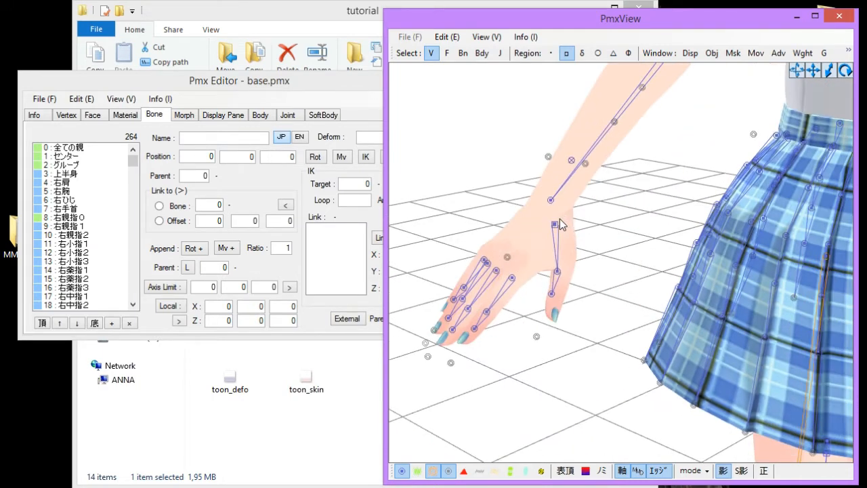
{"action": "right_click_drag", "start_coordinate": [530, 293], "coordinate": [640, 283]}
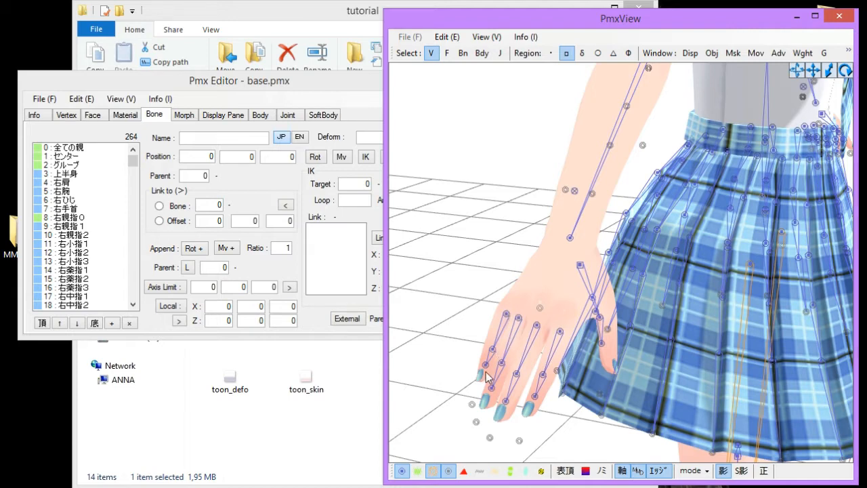
Step: Switch selection to bones and pick the torso bones 下半身, 上半身 and 上半身2 in turn
{"action": "scroll", "coordinate": [679, 362], "scroll_direction": "down", "scroll_amount": 10}
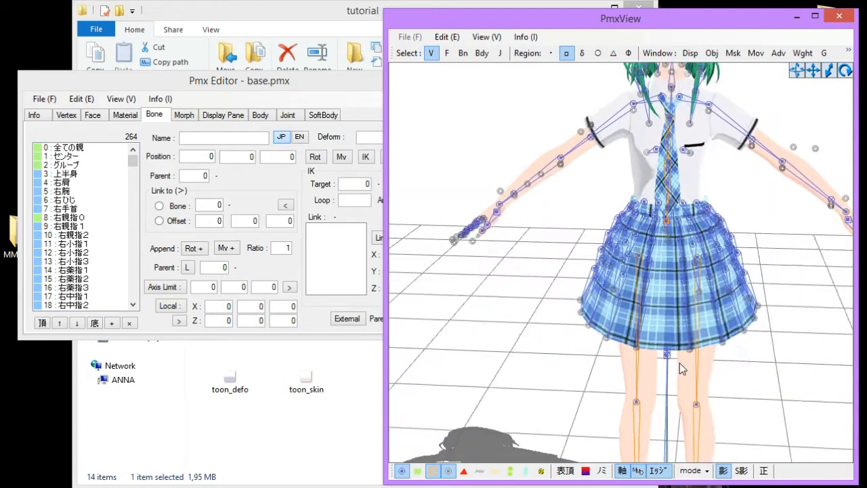
{"action": "scroll", "coordinate": [684, 359], "scroll_direction": "down", "scroll_amount": 5}
{"action": "right_click_drag", "start_coordinate": [668, 249], "coordinate": [628, 239]}
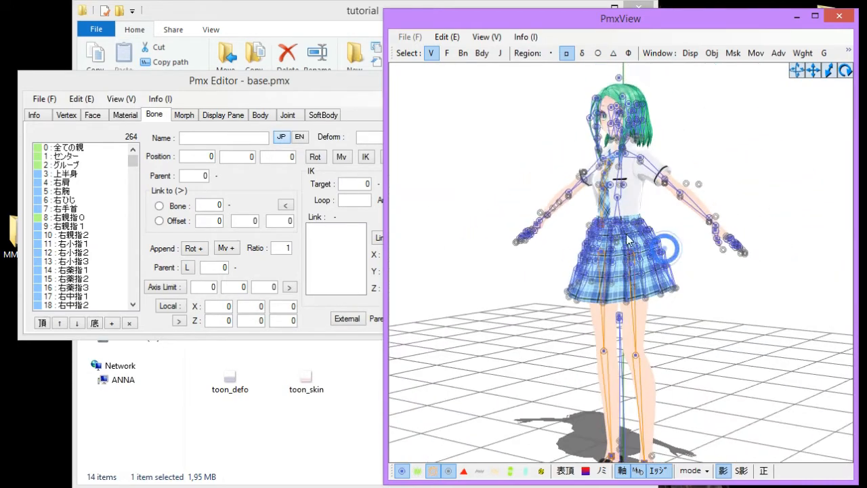
{"action": "scroll", "coordinate": [629, 198], "scroll_direction": "up", "scroll_amount": 10}
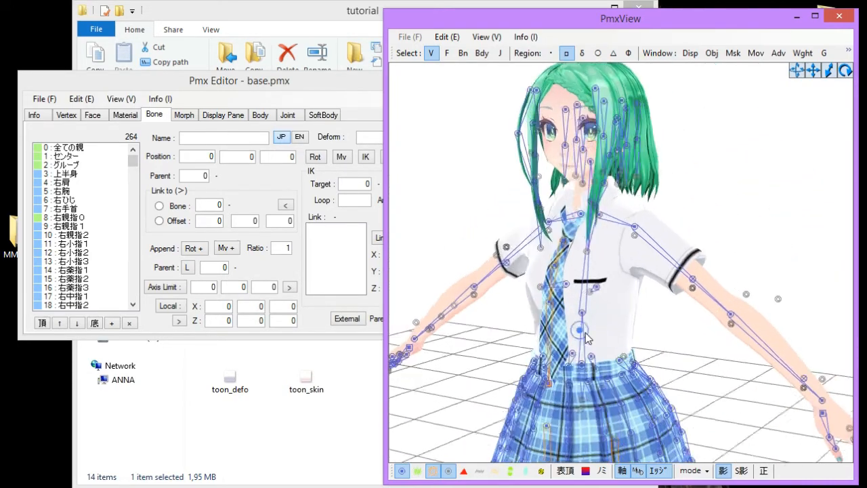
{"action": "right_click_drag", "start_coordinate": [586, 338], "coordinate": [572, 391]}
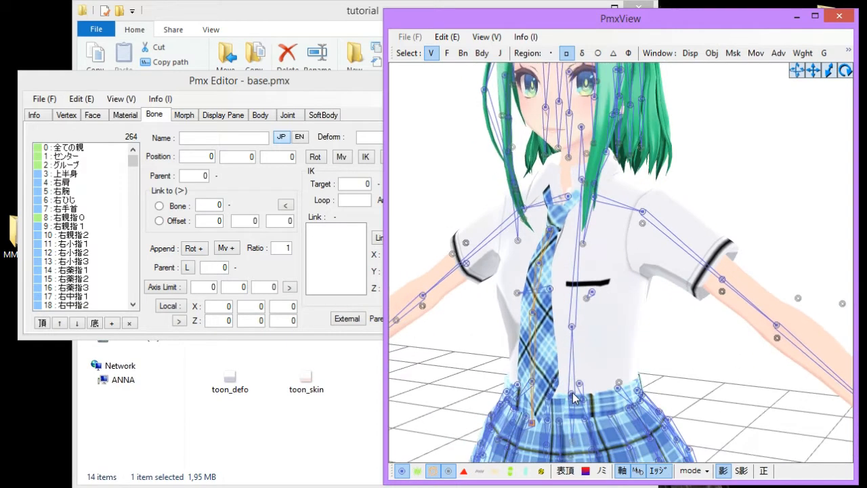
{"action": "left_click", "coordinate": [462, 53]}
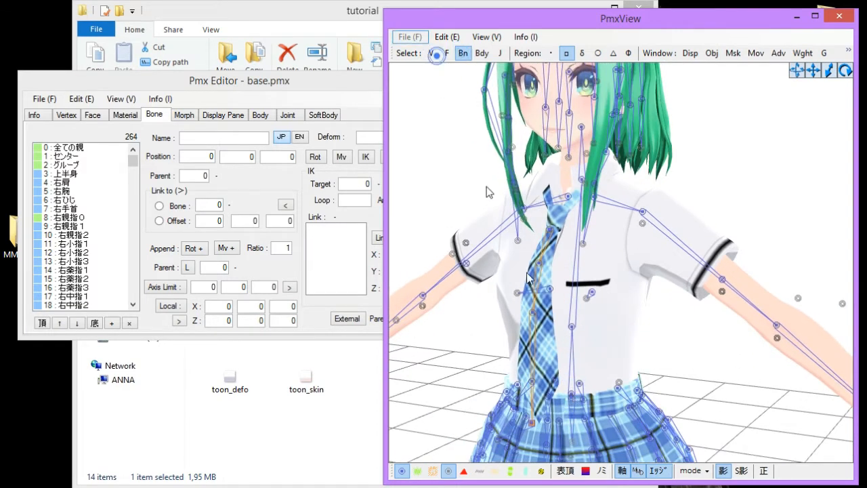
{"action": "left_click", "coordinate": [572, 396]}
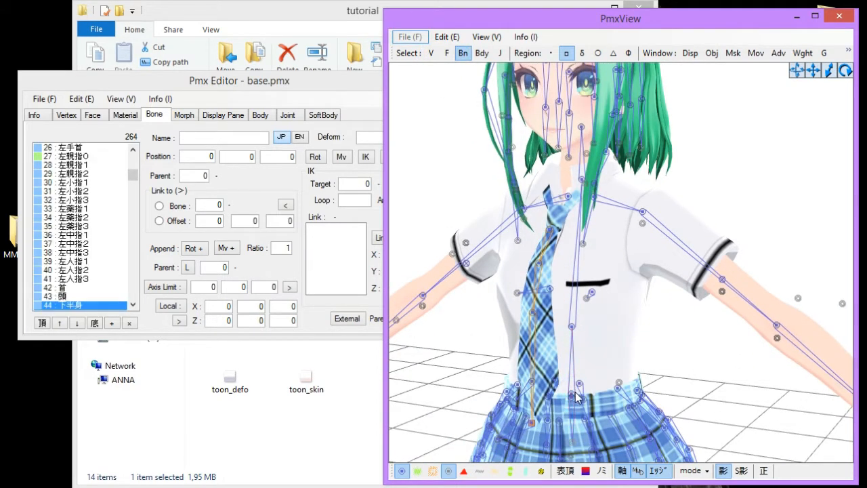
{"action": "left_click", "coordinate": [573, 396]}
{"action": "left_click", "coordinate": [571, 330]}
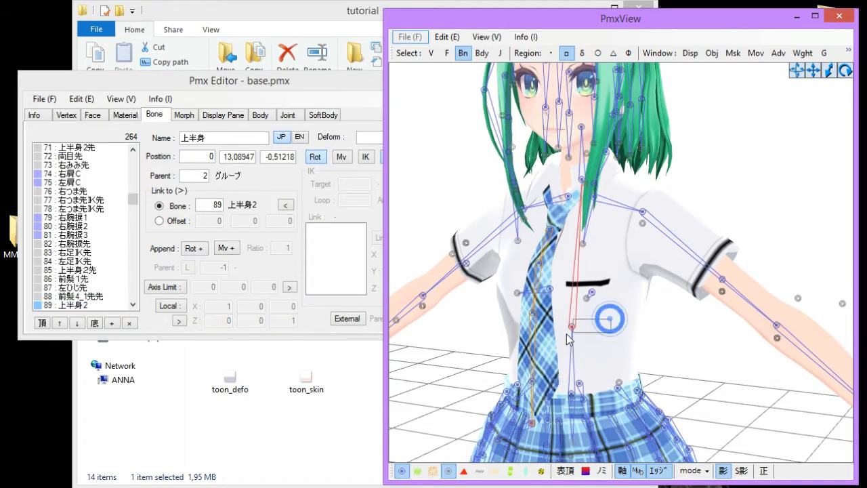
Step: Examine how the bones run from the upper body through the neck, shoulders and arms to the fingers
{"action": "middle_click_drag", "start_coordinate": [643, 227], "coordinate": [610, 203]}
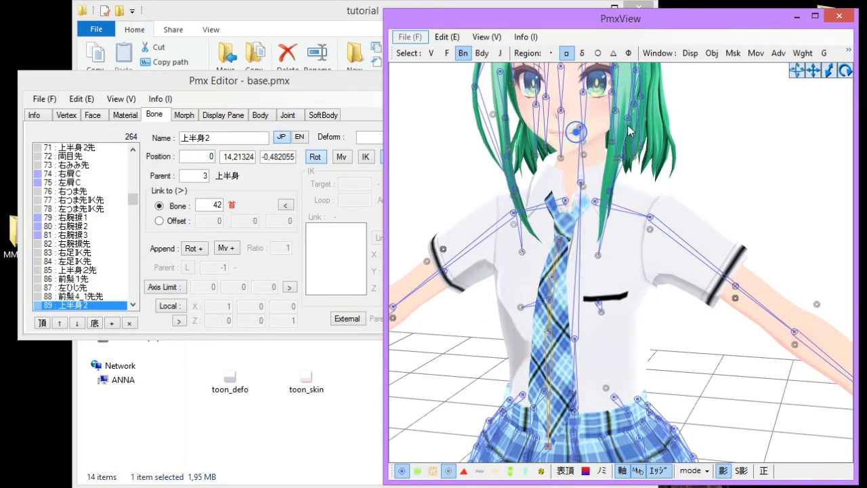
{"action": "scroll", "coordinate": [650, 166], "scroll_direction": "up", "scroll_amount": 3}
{"action": "middle_click_drag", "start_coordinate": [623, 270], "coordinate": [590, 288]}
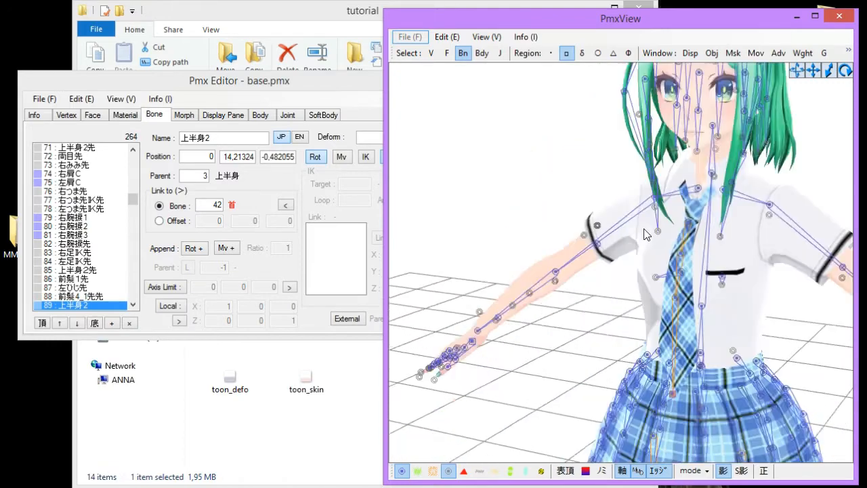
{"action": "scroll", "coordinate": [590, 287], "scroll_direction": "up", "scroll_amount": 2}
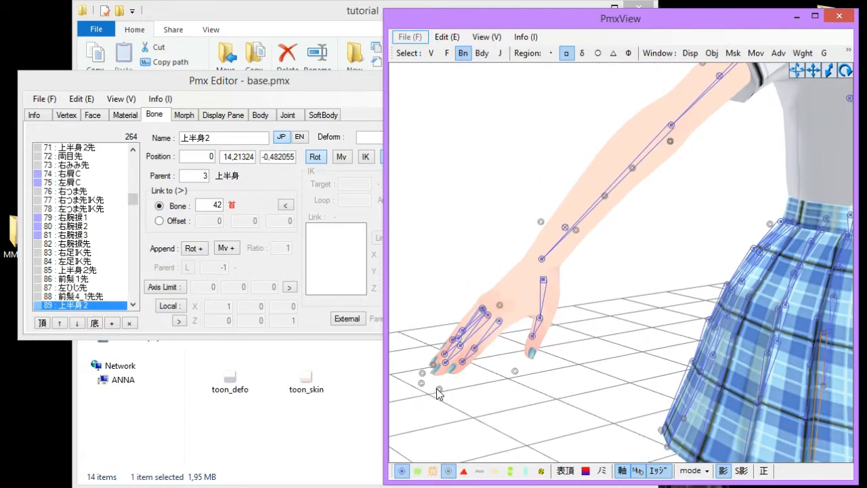
{"action": "scroll", "coordinate": [641, 264], "scroll_direction": "down", "scroll_amount": 3}
{"action": "middle_click_drag", "start_coordinate": [630, 290], "coordinate": [643, 316]}
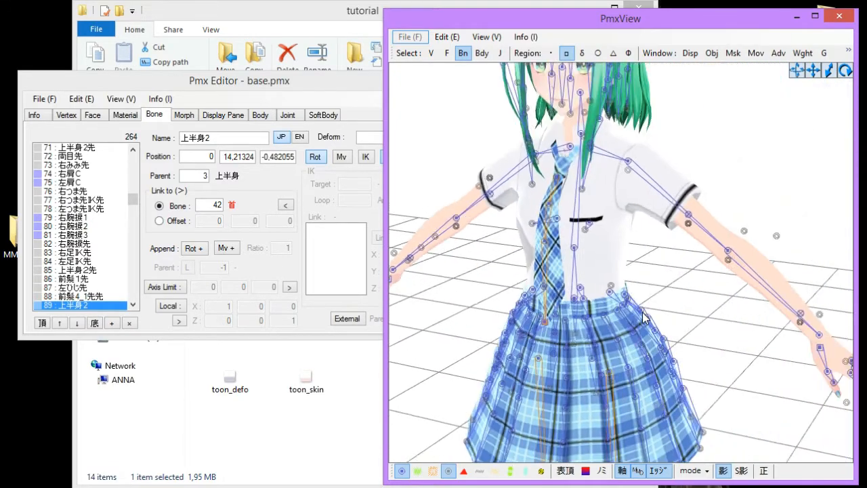
{"action": "mouse_move", "coordinate": [700, 275]}
{"action": "right_mouse_down"}
{"action": "mouse_move", "coordinate": [727, 273]}
{"action": "mouse_move", "coordinate": [717, 276]}
{"action": "right_mouse_up"}
{"action": "scroll", "coordinate": [681, 267], "scroll_direction": "down", "scroll_amount": 5}
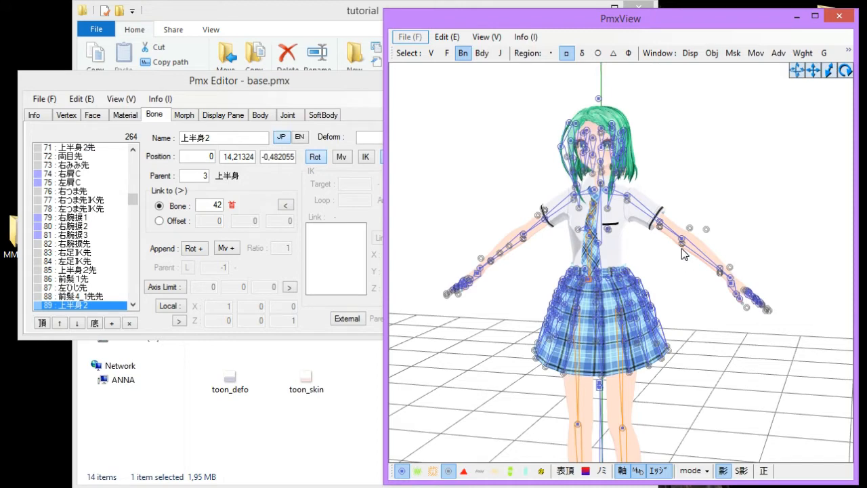
Step: Open the Transform View for the model
{"action": "left_click", "coordinate": [495, 39]}
{"action": "left_click", "coordinate": [545, 293]}
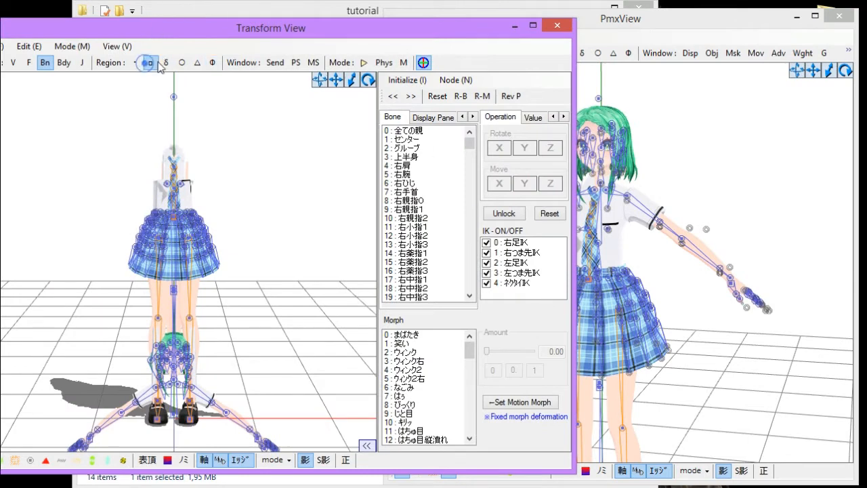
Step: Examine the model's pose in the Transform View with its bones shown and hidden, and close the Transform View
{"action": "left_click_drag", "start_coordinate": [115, 26], "coordinate": [328, 33]}
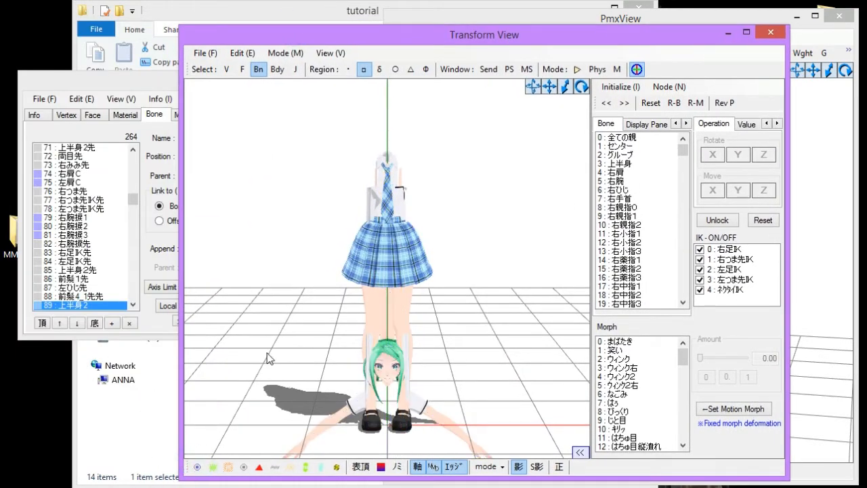
{"action": "right_click_drag", "start_coordinate": [308, 313], "coordinate": [462, 293]}
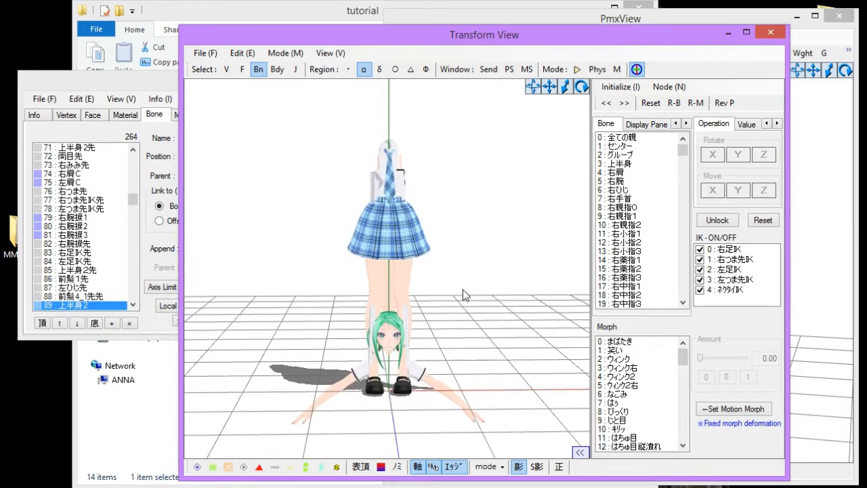
{"action": "left_click", "coordinate": [197, 466]}
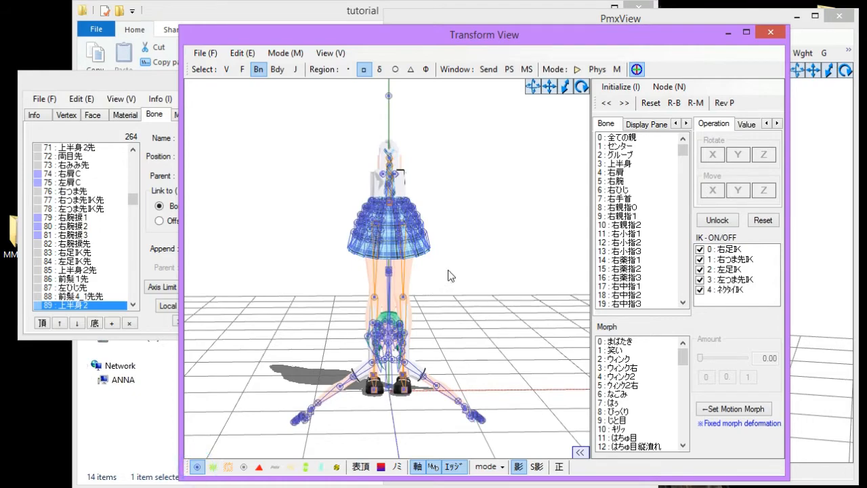
{"action": "right_click_drag", "start_coordinate": [449, 275], "coordinate": [305, 420]}
{"action": "left_click", "coordinate": [197, 466]}
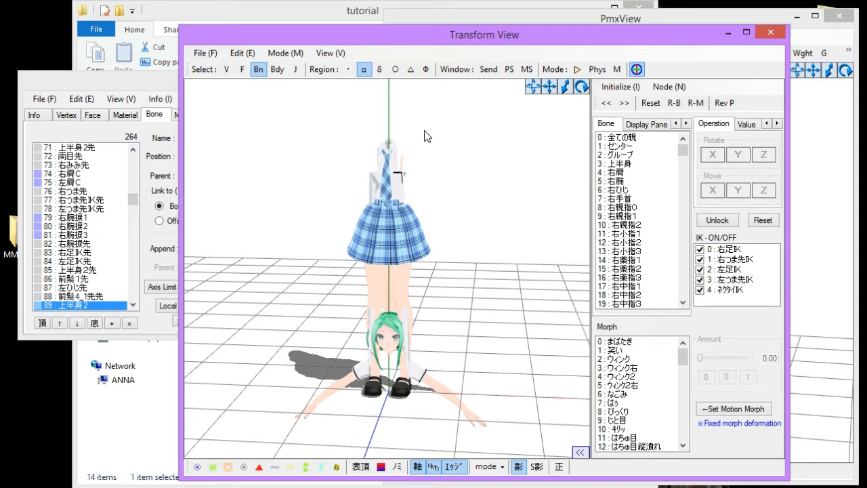
{"action": "left_click", "coordinate": [132, 94]}
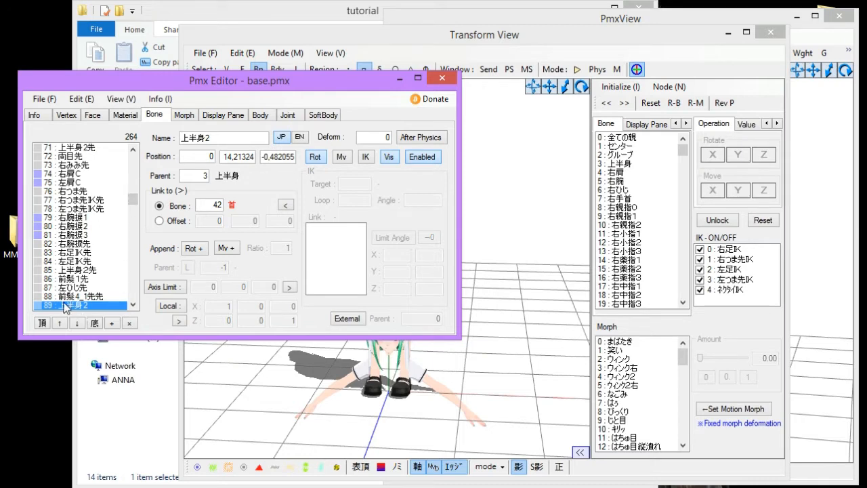
{"action": "left_click", "coordinate": [770, 32]}
Step: Look up the upper-body, neck and head bones 上半身, 首 and 頭 in turn in the bone list
{"action": "left_click", "coordinate": [221, 78]}
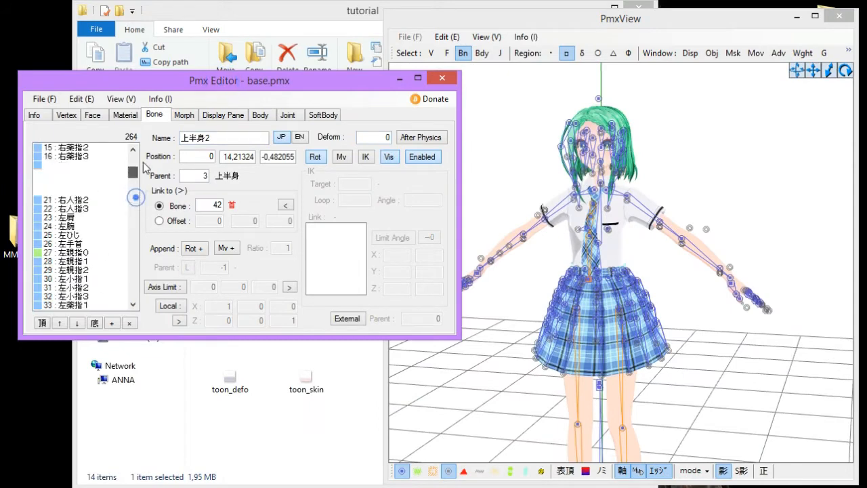
{"action": "left_click", "coordinate": [67, 174]}
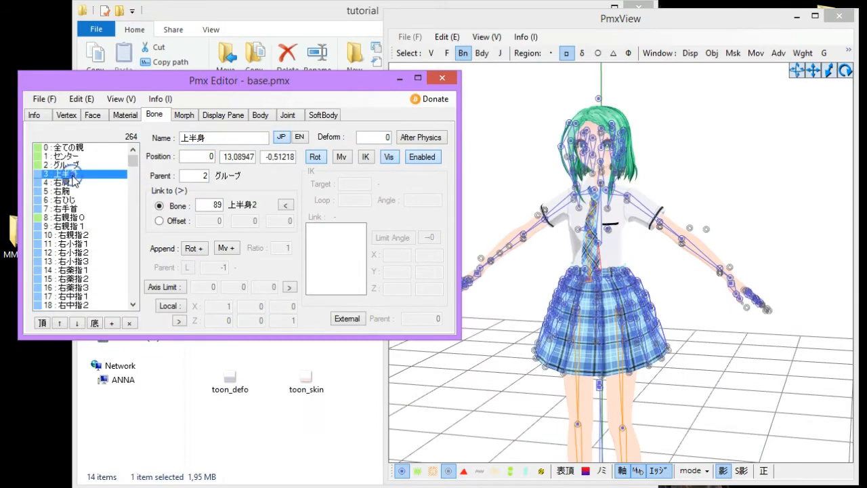
{"action": "left_click", "coordinate": [652, 270]}
{"action": "scroll", "coordinate": [640, 273], "scroll_direction": "up", "scroll_amount": 5}
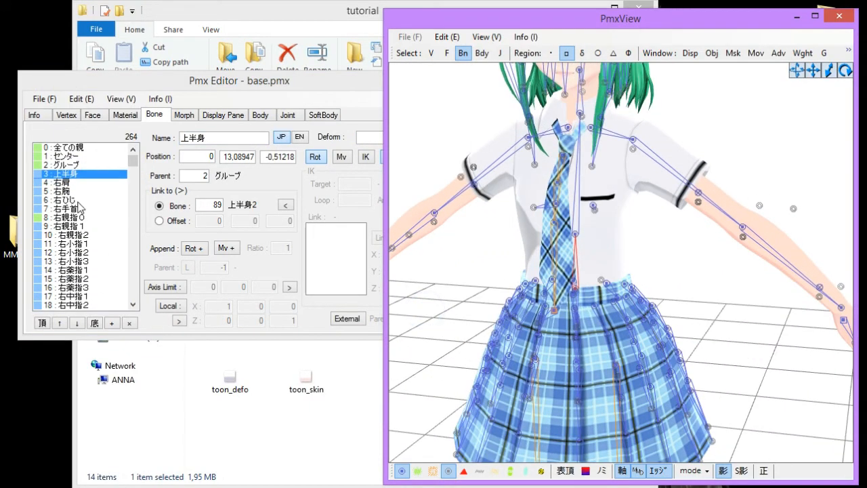
{"action": "left_click_drag", "start_coordinate": [133, 161], "coordinate": [136, 181]}
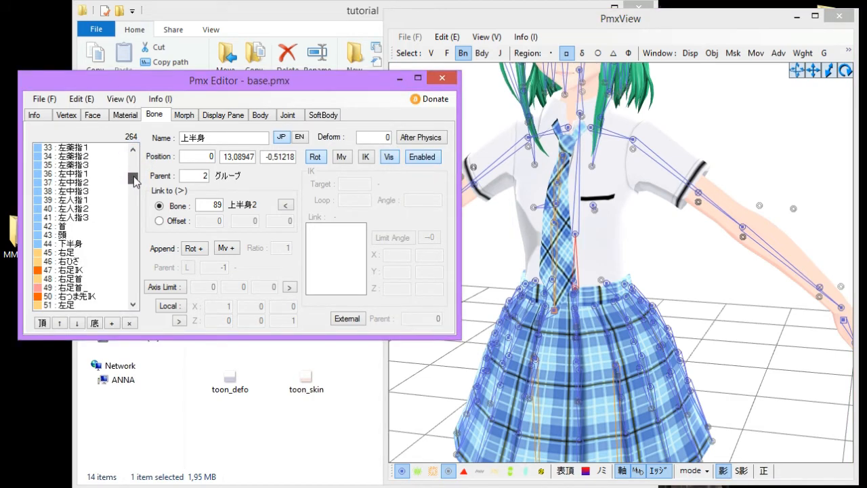
{"action": "left_click", "coordinate": [68, 227]}
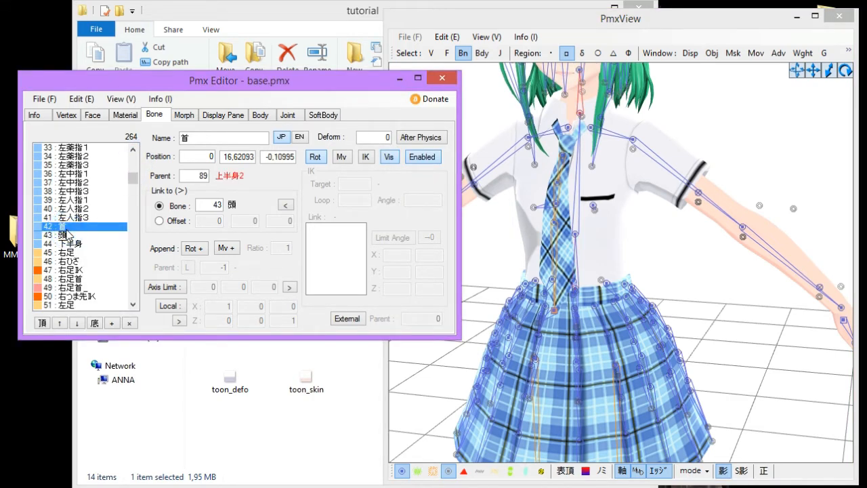
{"action": "left_click", "coordinate": [67, 235]}
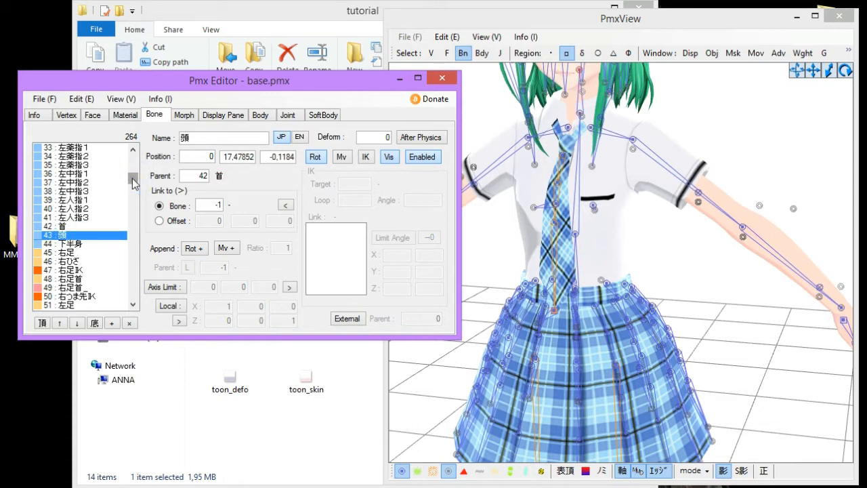
Step: Select the bone 上半身2 in the middle of the torso on the model
{"action": "left_click", "coordinate": [611, 266]}
{"action": "scroll", "coordinate": [611, 267], "scroll_direction": "up", "scroll_amount": 2}
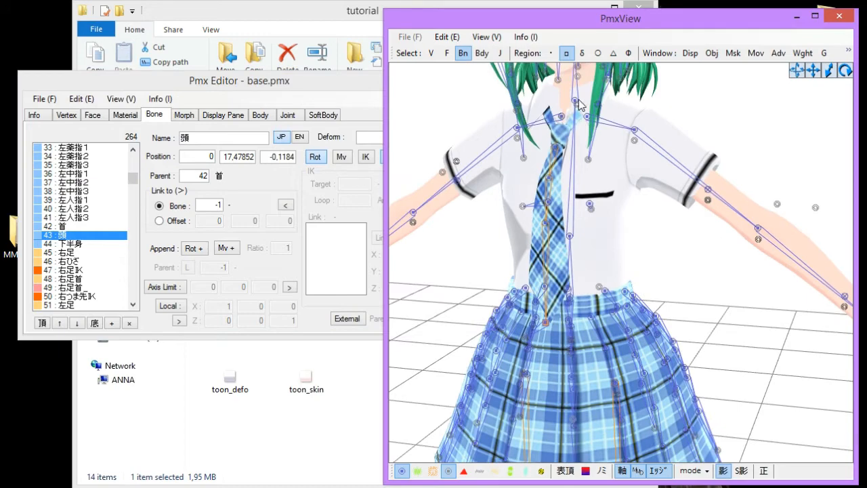
{"action": "right_click_drag", "start_coordinate": [579, 258], "coordinate": [574, 296]}
{"action": "left_click", "coordinate": [580, 255]}
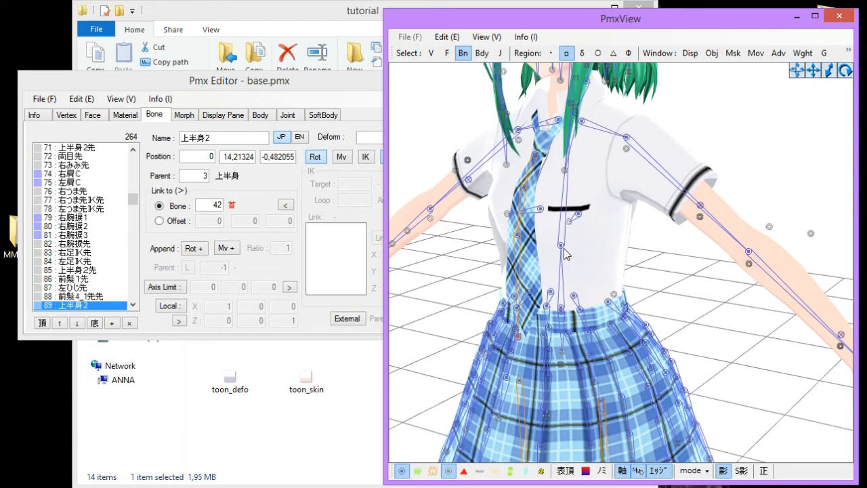
Step: Move the bone 上半身2 up through the bone order and on to the very top, position 0
{"action": "left_click_drag", "start_coordinate": [271, 84], "coordinate": [255, 72]}
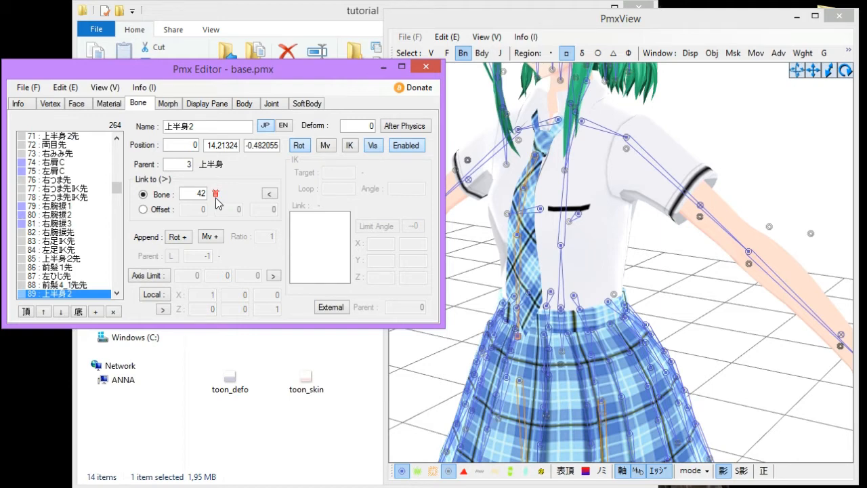
{"action": "left_click", "coordinate": [43, 311]}
{"action": "left_click", "coordinate": [43, 311]}
{"action": "left_click", "coordinate": [43, 311]}
{"action": "left_click", "coordinate": [44, 312]}
{"action": "left_click", "coordinate": [43, 311]}
{"action": "left_click", "coordinate": [43, 311]}
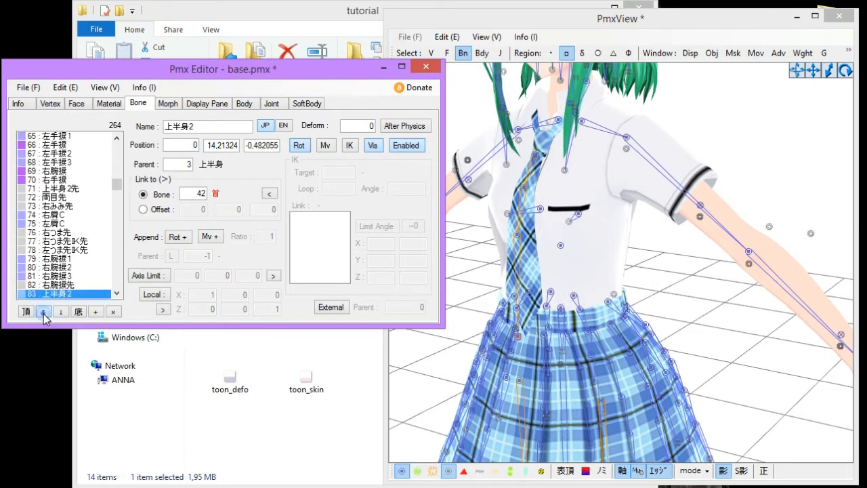
{"action": "double_click", "coordinate": [43, 311]}
{"action": "double_click", "coordinate": [44, 312]}
{"action": "double_click", "coordinate": [43, 311]}
{"action": "left_click", "coordinate": [44, 311]}
{"action": "double_click", "coordinate": [43, 311]}
{"action": "left_click", "coordinate": [44, 311]}
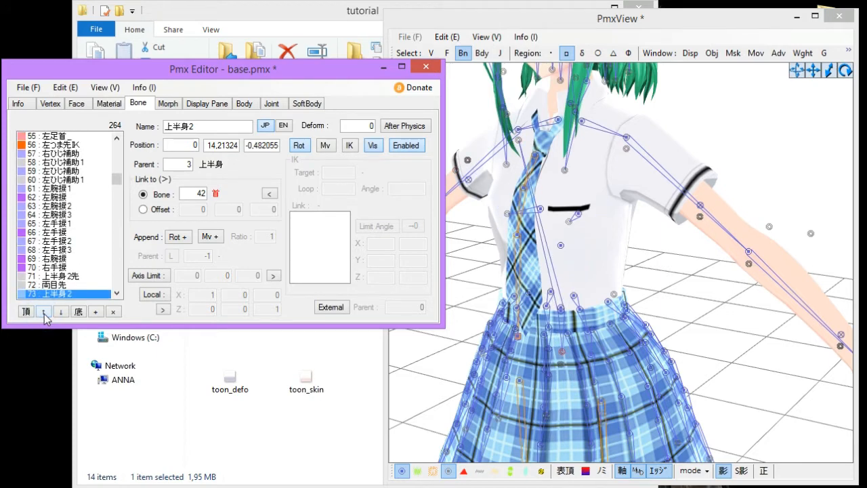
{"action": "left_click", "coordinate": [26, 311]}
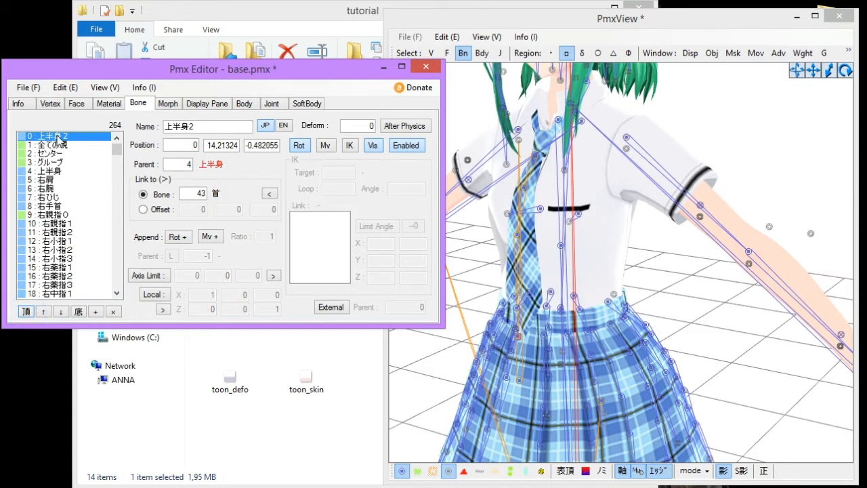
Step: Move the bone 上半身2 down the bone order past the finger, neck and head bones to position 46, below 右足
{"action": "left_click", "coordinate": [61, 311]}
{"action": "left_click", "coordinate": [61, 311]}
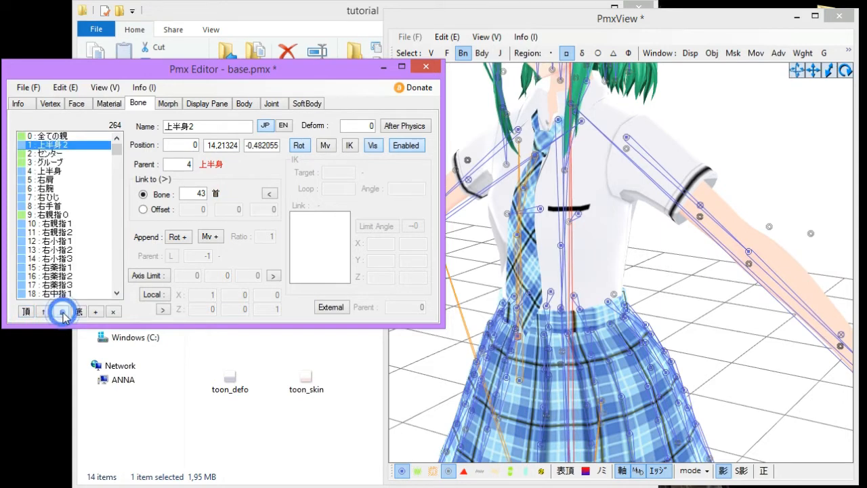
{"action": "left_click", "coordinate": [61, 311]}
{"action": "left_click", "coordinate": [61, 311]}
{"action": "left_click", "coordinate": [61, 312]}
{"action": "left_click", "coordinate": [61, 311]}
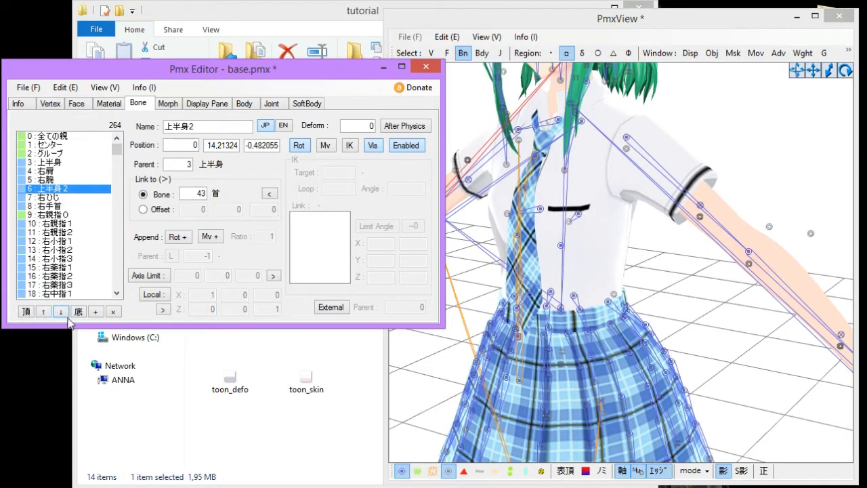
{"action": "left_click", "coordinate": [60, 312]}
{"action": "left_click", "coordinate": [61, 311]}
{"action": "left_click", "coordinate": [60, 312]}
{"action": "left_click", "coordinate": [60, 312]}
{"action": "left_click", "coordinate": [61, 312]}
{"action": "left_click", "coordinate": [60, 311]}
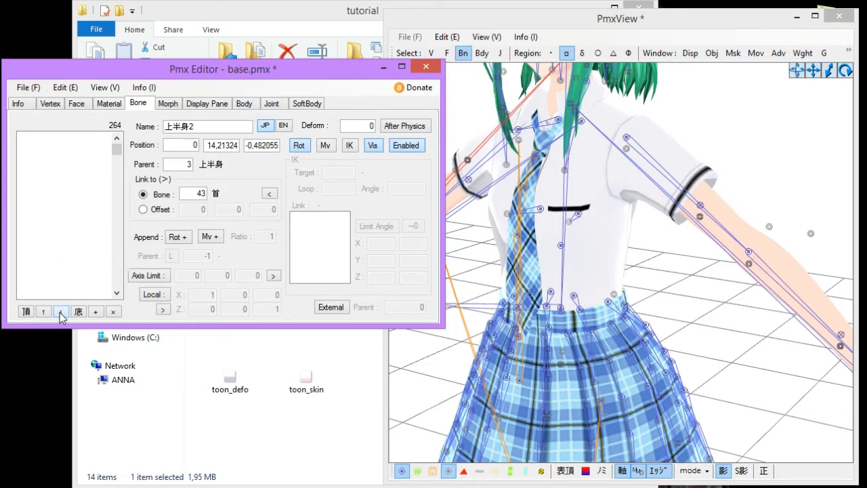
{"action": "left_click", "coordinate": [60, 311]}
{"action": "left_click", "coordinate": [60, 311]}
{"action": "left_click", "coordinate": [60, 311]}
{"action": "left_click", "coordinate": [60, 312]}
{"action": "left_click", "coordinate": [60, 312]}
{"action": "left_click", "coordinate": [60, 312]}
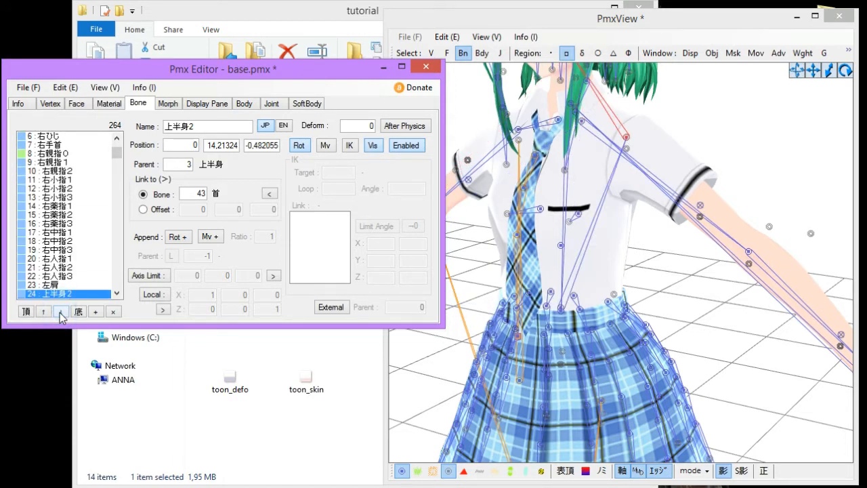
{"action": "left_click", "coordinate": [60, 311]}
{"action": "left_click", "coordinate": [61, 311]}
{"action": "left_click", "coordinate": [60, 311]}
{"action": "left_click", "coordinate": [60, 312]}
{"action": "left_click", "coordinate": [61, 311]}
{"action": "left_click", "coordinate": [60, 312]}
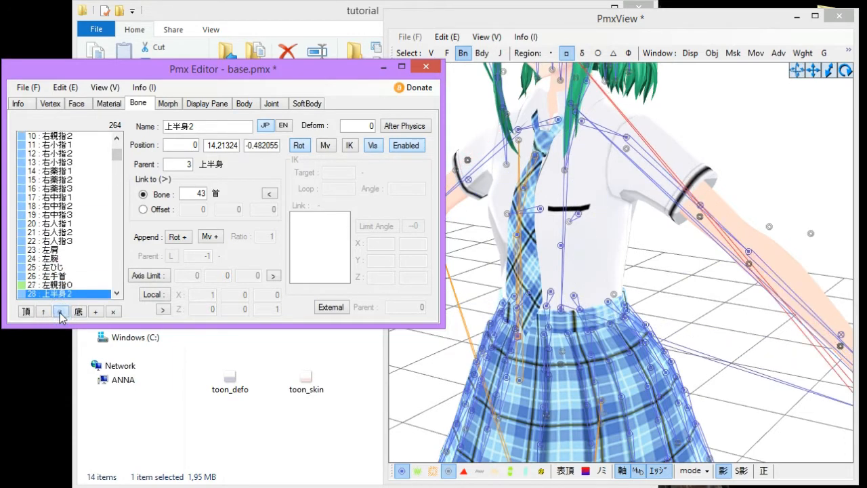
{"action": "left_click", "coordinate": [60, 311]}
{"action": "left_click", "coordinate": [60, 312]}
{"action": "left_click", "coordinate": [60, 312]}
{"action": "left_click", "coordinate": [60, 312]}
{"action": "left_click", "coordinate": [61, 311]}
{"action": "left_click", "coordinate": [60, 311]}
{"action": "left_click", "coordinate": [60, 311]}
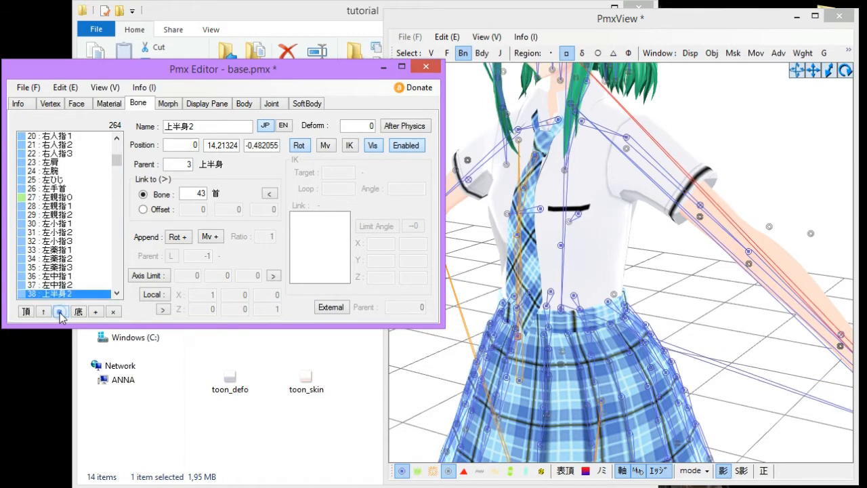
{"action": "left_click", "coordinate": [60, 312]}
{"action": "left_click", "coordinate": [60, 311]}
{"action": "left_click", "coordinate": [61, 312]}
{"action": "left_click", "coordinate": [60, 311]}
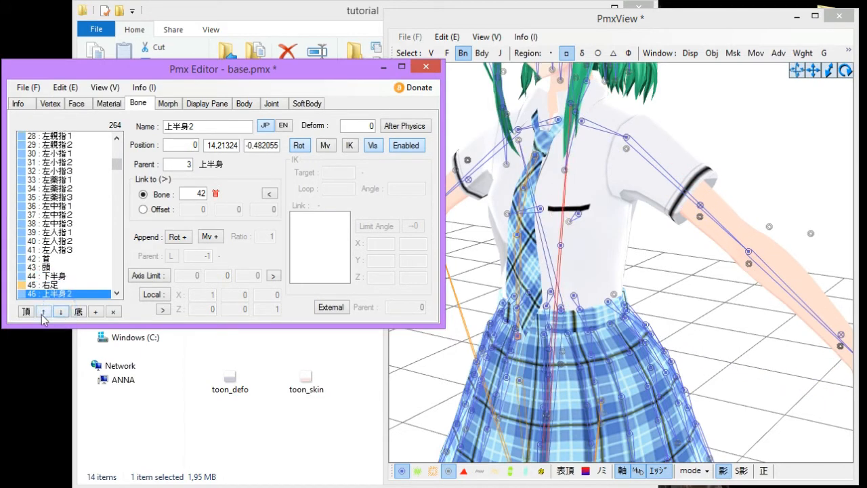
Step: Reorder the bone 上半身2 so that it sits at position 4, directly below its parent 上半身
{"action": "left_click", "coordinate": [40, 313]}
{"action": "left_click", "coordinate": [42, 311]}
{"action": "left_click", "coordinate": [42, 312]}
{"action": "left_click", "coordinate": [42, 312]}
{"action": "left_click", "coordinate": [42, 312]}
{"action": "left_click", "coordinate": [42, 311]}
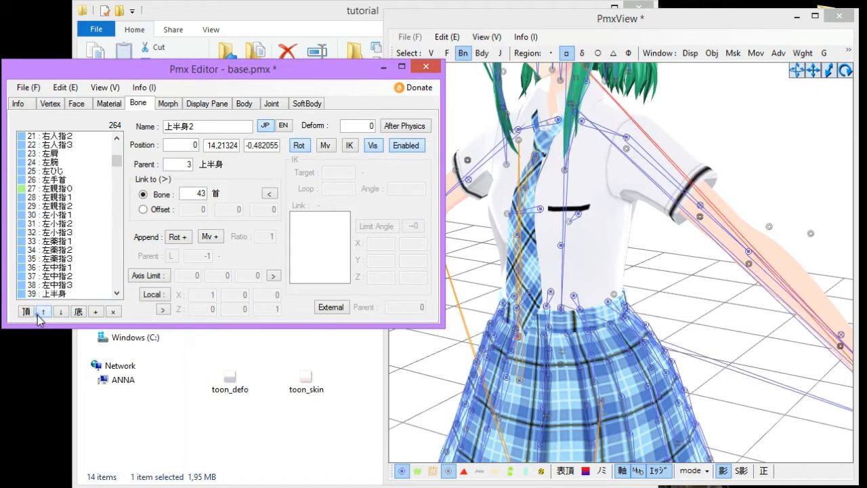
{"action": "left_click", "coordinate": [42, 311]}
{"action": "left_click", "coordinate": [38, 313]}
{"action": "left_click", "coordinate": [39, 313]}
{"action": "left_click", "coordinate": [38, 313]}
{"action": "left_click", "coordinate": [39, 313]}
{"action": "left_click", "coordinate": [39, 312]}
{"action": "left_click", "coordinate": [39, 313]}
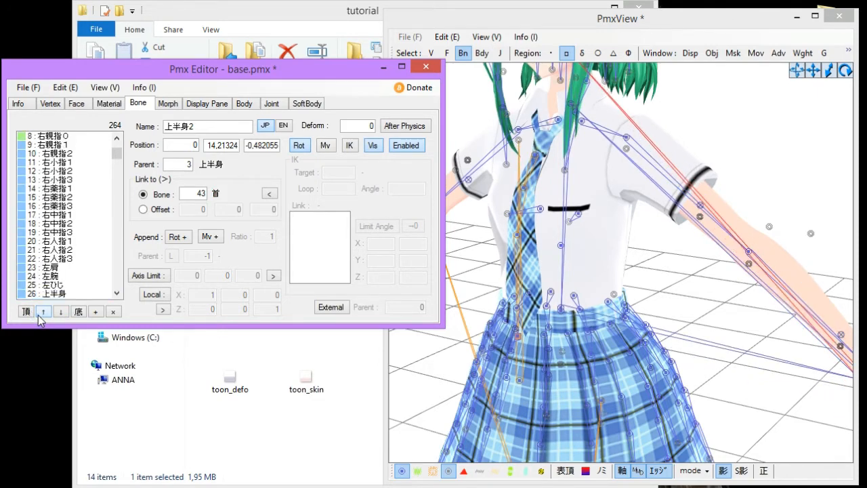
{"action": "left_click", "coordinate": [39, 313]}
{"action": "left_click", "coordinate": [39, 313]}
{"action": "left_click", "coordinate": [42, 311]}
{"action": "left_click", "coordinate": [42, 312]}
{"action": "left_click", "coordinate": [42, 312]}
{"action": "left_click", "coordinate": [42, 311]}
{"action": "left_click", "coordinate": [42, 312]}
{"action": "left_click", "coordinate": [42, 311]}
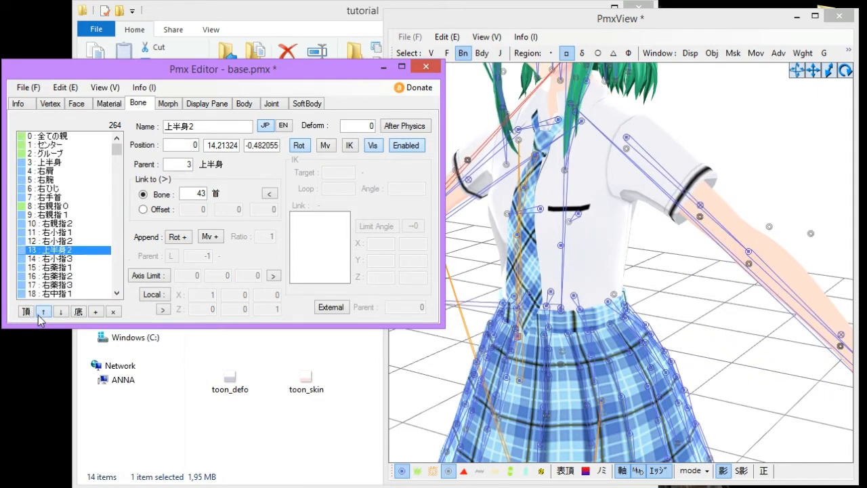
{"action": "left_click", "coordinate": [42, 311]}
{"action": "left_click", "coordinate": [42, 312]}
{"action": "left_click", "coordinate": [41, 311]}
{"action": "left_click", "coordinate": [40, 311]}
{"action": "left_click", "coordinate": [40, 312]}
{"action": "left_click", "coordinate": [41, 312]}
{"action": "left_click", "coordinate": [40, 312]}
{"action": "left_click", "coordinate": [41, 311]}
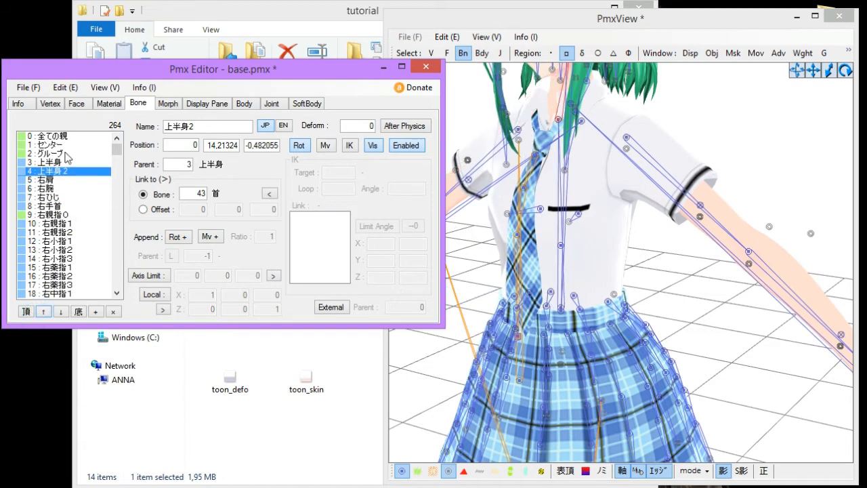
Step: Check the model's pose in the Transform View with the new bone order, and close that view
{"action": "left_click", "coordinate": [490, 262]}
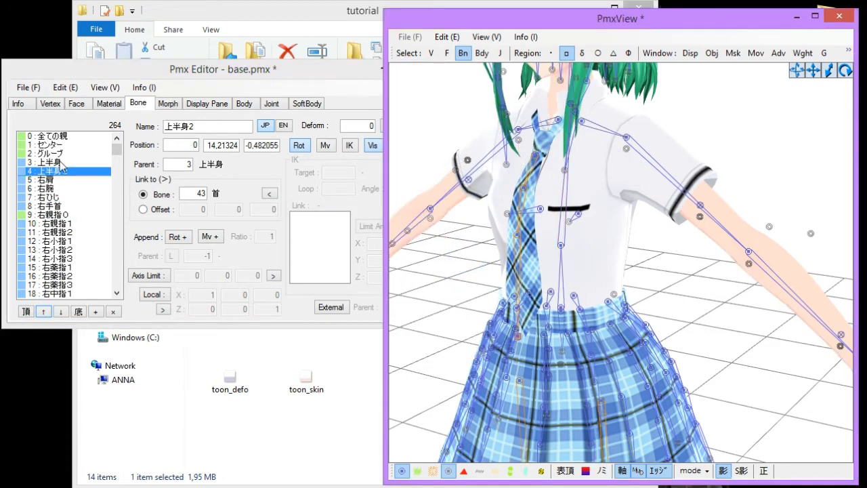
{"action": "left_click", "coordinate": [486, 37]}
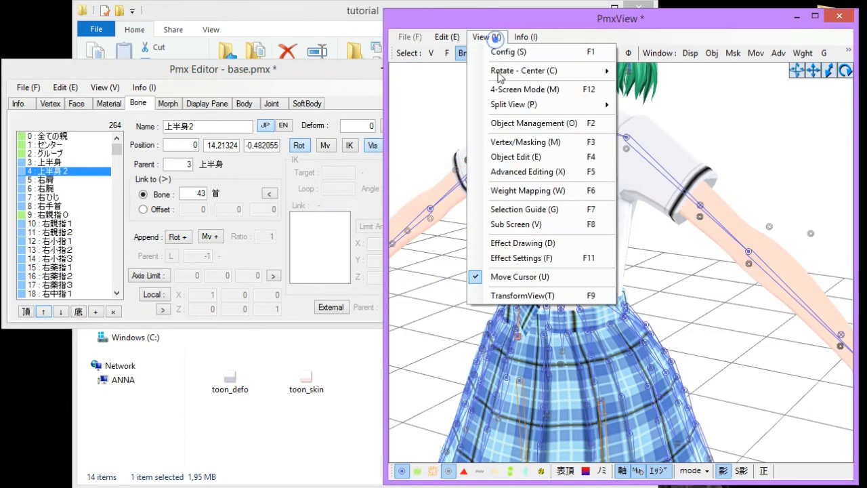
{"action": "left_click", "coordinate": [532, 293]}
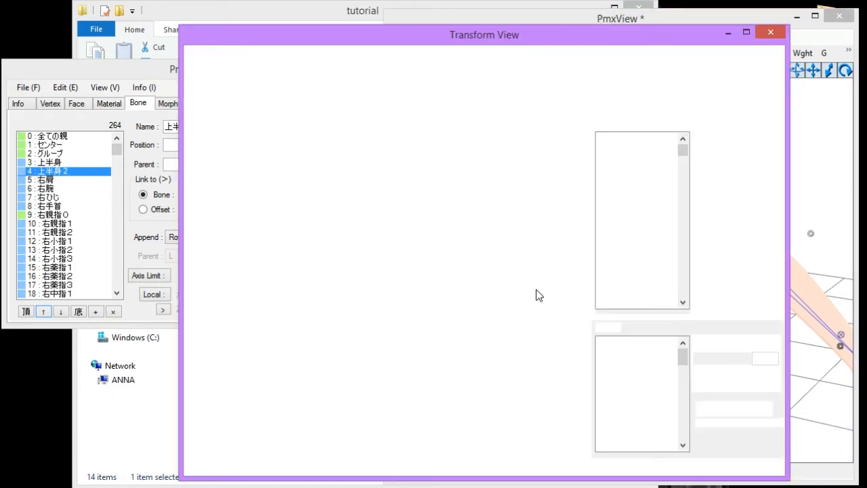
{"action": "left_click", "coordinate": [773, 34]}
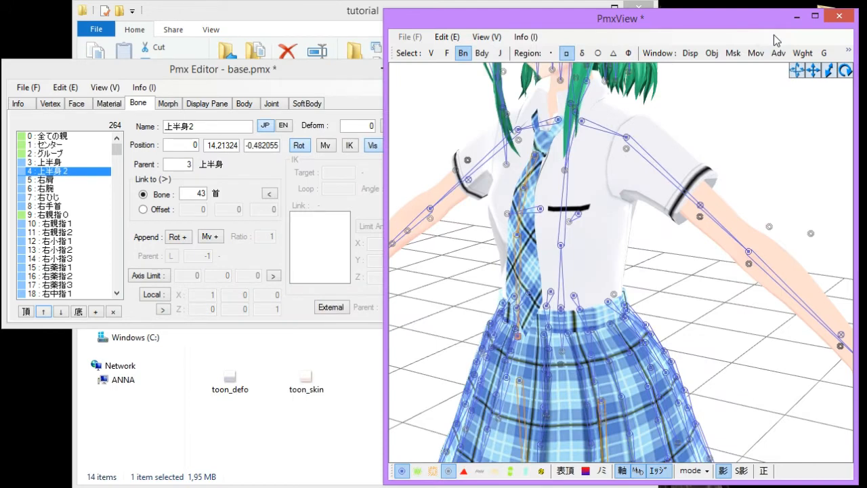
Step: Examine the whole model and its bones from the front and the side
{"action": "scroll", "coordinate": [730, 223], "scroll_direction": "down", "scroll_amount": 5}
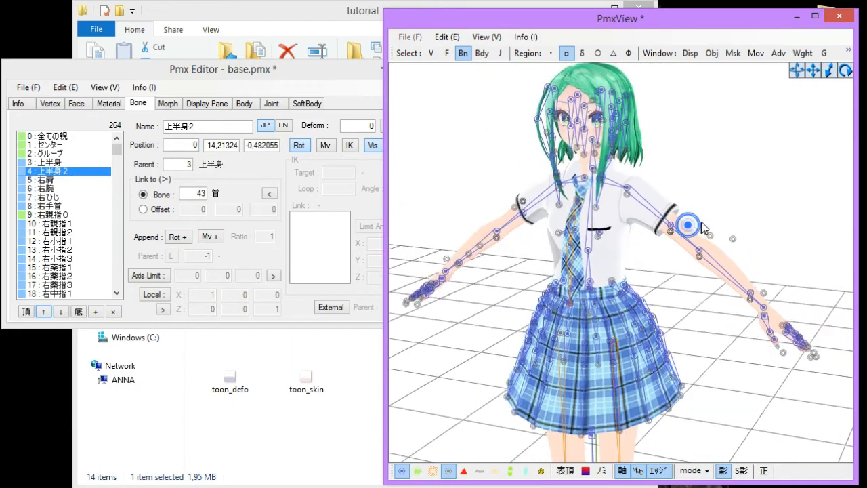
{"action": "right_click_drag", "start_coordinate": [707, 225], "coordinate": [718, 224]}
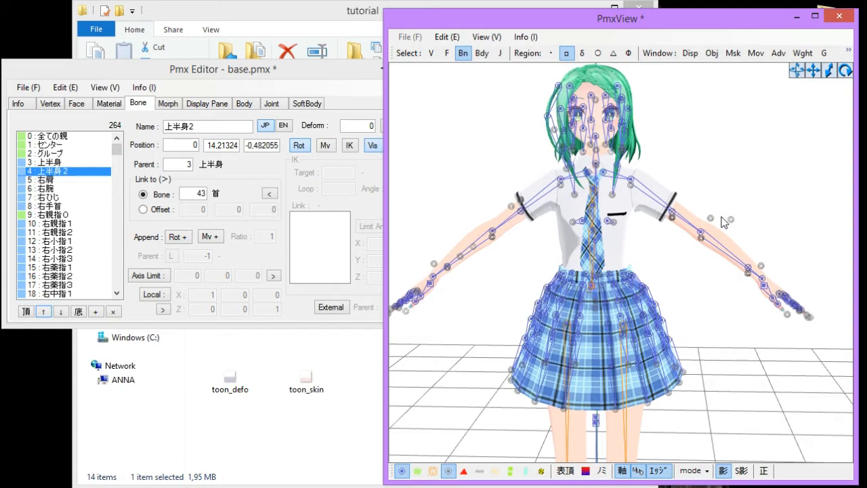
{"action": "scroll", "coordinate": [724, 221], "scroll_direction": "down", "scroll_amount": 2}
{"action": "middle_click_drag", "start_coordinate": [724, 220], "coordinate": [745, 143]}
{"action": "middle_click_drag", "start_coordinate": [718, 339], "coordinate": [696, 235]}
{"action": "right_click_drag", "start_coordinate": [693, 230], "coordinate": [684, 330]}
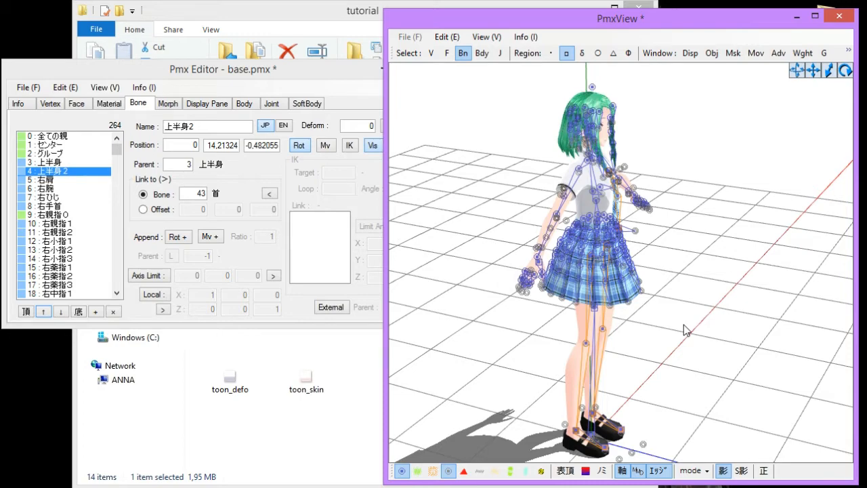
Step: Go through the bone list in order from 全ての親 past the arm, finger and head bones to the right leg IK bones
{"action": "left_click", "coordinate": [281, 71]}
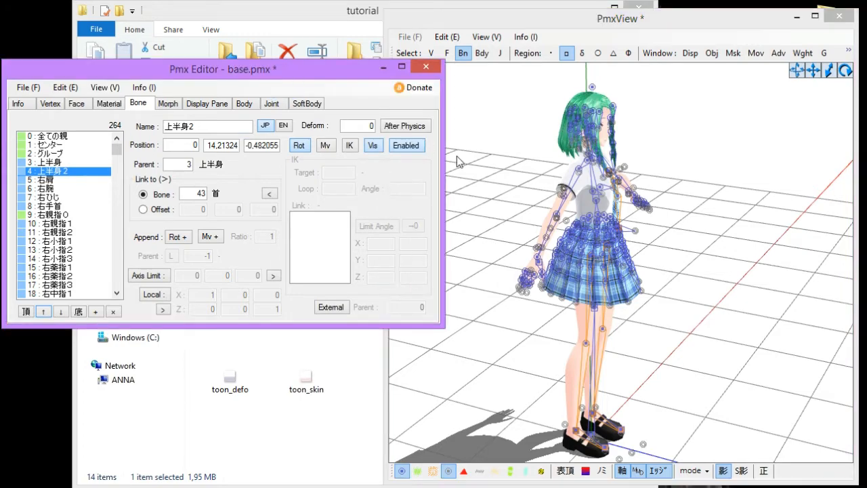
{"action": "right_click_drag", "start_coordinate": [456, 155], "coordinate": [429, 154]}
{"action": "right_click_drag", "start_coordinate": [681, 215], "coordinate": [646, 220]}
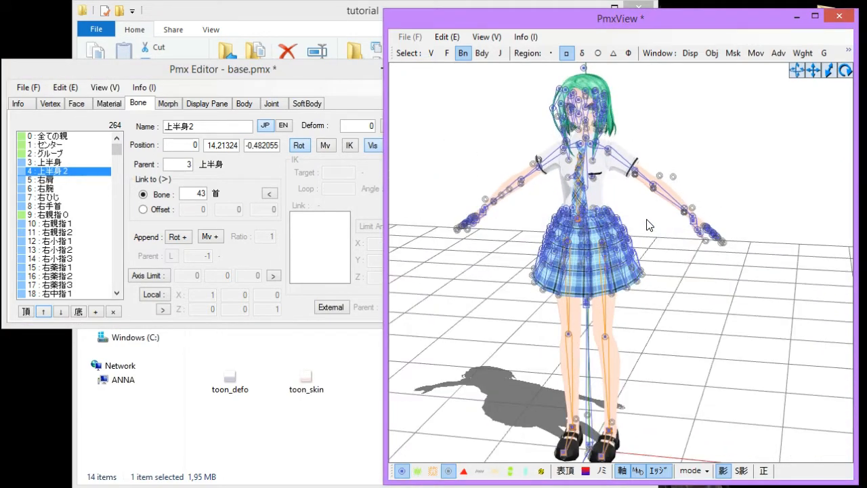
{"action": "scroll", "coordinate": [627, 308], "scroll_direction": "up", "scroll_amount": 5}
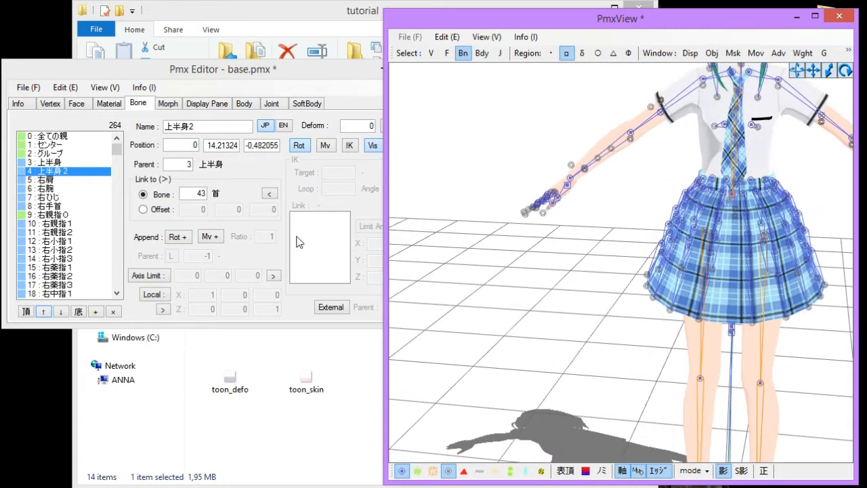
{"action": "left_click", "coordinate": [118, 150]}
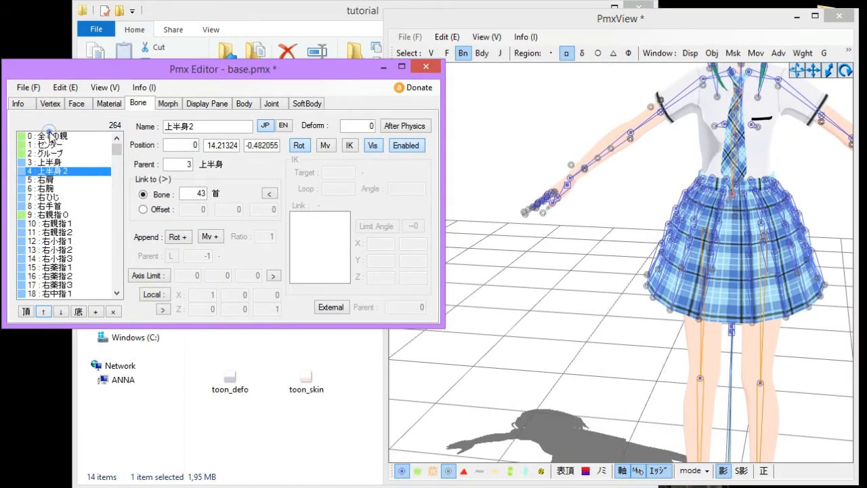
{"action": "left_click", "coordinate": [49, 136]}
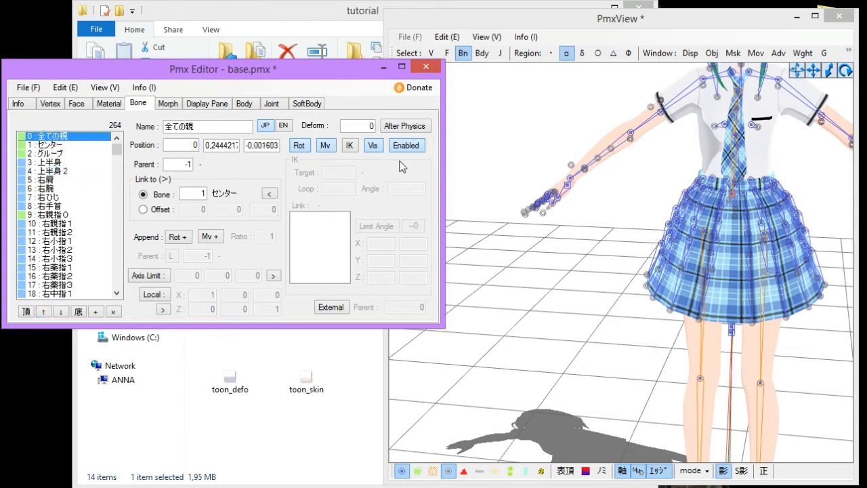
{"action": "key", "text": "Down"}
{"action": "key", "text": "Down"}
{"action": "key", "text": "Down"}
{"action": "key", "text": "Down"}
{"action": "key", "text": "Down"}
{"action": "key", "text": "Down"}
{"action": "key", "text": "Down"}
{"action": "key", "text": "Down"}
{"action": "key", "text": "Down"}
{"action": "key", "text": "Down"}
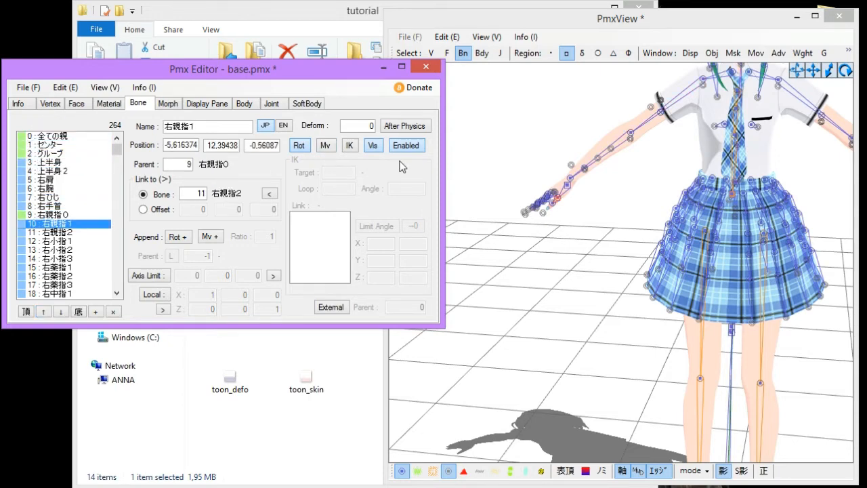
{"action": "key", "text": "Down"}
{"action": "key", "text": "Down"}
{"action": "key", "text": "Down"}
{"action": "key", "text": "Down"}
{"action": "key", "text": "Down"}
{"action": "key", "text": "Down"}
{"action": "key", "text": "Down"}
{"action": "key", "text": "Down"}
{"action": "key", "text": "Down"}
{"action": "key", "text": "Down"}
{"action": "key", "text": "Down"}
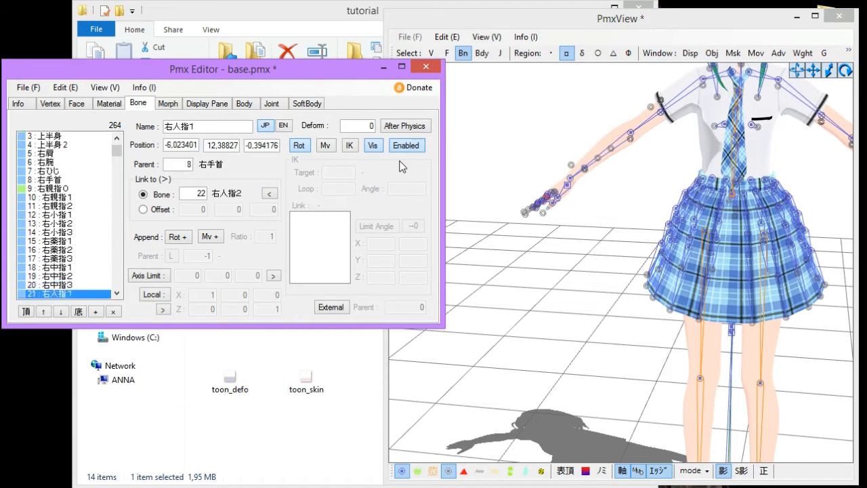
{"action": "key", "text": "Down"}
{"action": "key", "text": "Down"}
{"action": "key", "text": "Down"}
{"action": "key", "text": "Down"}
{"action": "key", "text": "Down"}
{"action": "key", "text": "Down"}
{"action": "key", "text": "Down"}
{"action": "key", "text": "Down"}
{"action": "key", "text": "Down"}
{"action": "key", "text": "Down"}
{"action": "key", "text": "Down"}
{"action": "key", "text": "Down"}
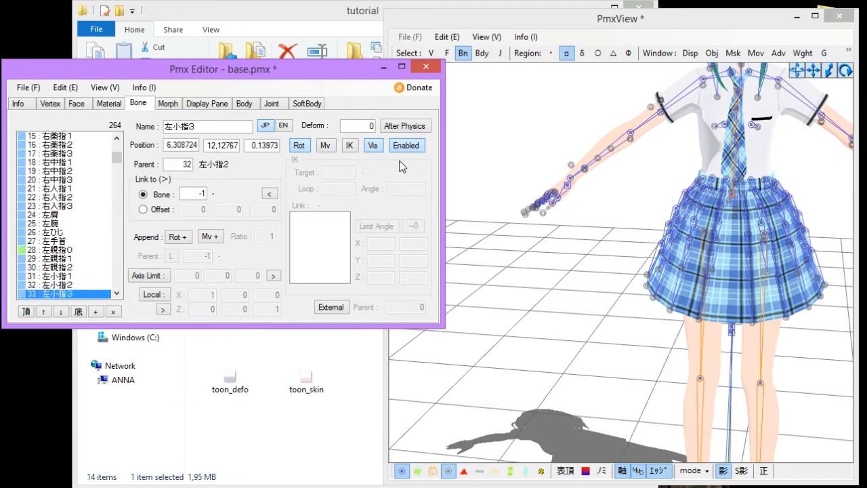
{"action": "key", "text": "Down"}
{"action": "key", "text": "Down"}
{"action": "key", "text": "Down"}
{"action": "key", "text": "Down"}
{"action": "key", "text": "Down"}
{"action": "key", "text": "Down"}
{"action": "key", "text": "Down"}
{"action": "key", "text": "Down"}
{"action": "key", "text": "Down"}
{"action": "key", "text": "Down"}
{"action": "key", "text": "Down"}
{"action": "key", "text": "Down"}
{"action": "key", "text": "Down"}
{"action": "key", "text": "Down"}
{"action": "key", "text": "Down"}
{"action": "key", "text": "Down"}
{"action": "key", "text": "Down"}
{"action": "key", "text": "Down"}
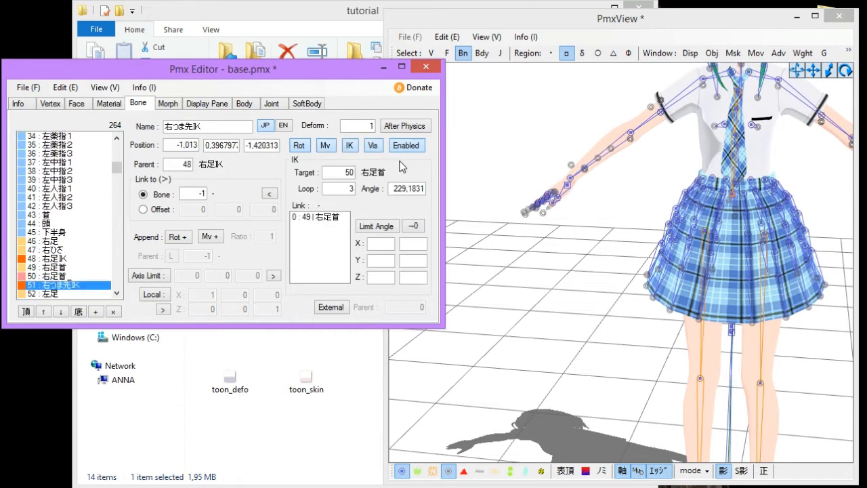
Step: Step back up to the left-hand finger bones, and go down the list again through the leg bones to 左腕捩1
{"action": "key", "text": "Up"}
{"action": "key", "text": "Up"}
{"action": "key", "text": "Up"}
{"action": "key", "text": "Up"}
{"action": "key", "text": "Up"}
{"action": "key", "text": "Up"}
{"action": "key", "text": "Up"}
{"action": "key", "text": "Up"}
{"action": "key", "text": "Up"}
{"action": "key", "text": "Up"}
{"action": "key", "text": "Up"}
{"action": "key", "text": "Up"}
{"action": "key", "text": "Up"}
{"action": "key", "text": "Up"}
{"action": "key", "text": "Up"}
{"action": "key", "text": "Up"}
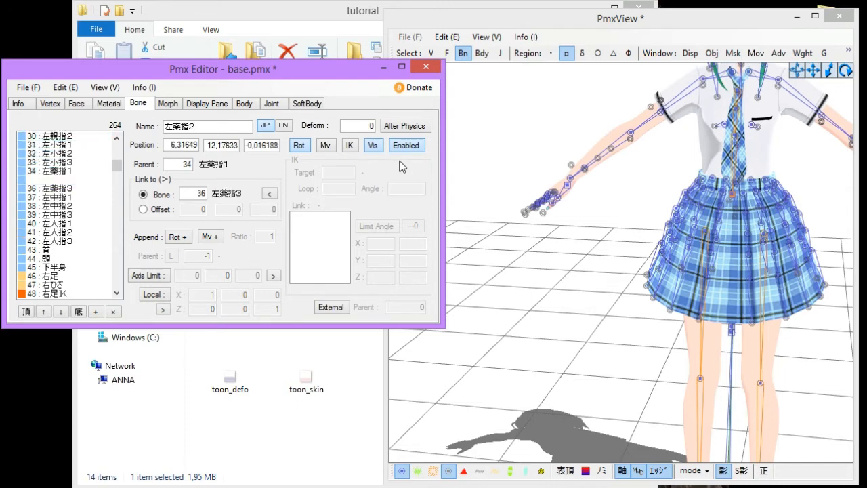
{"action": "key", "text": "Down"}
{"action": "key", "text": "Down"}
{"action": "key", "text": "Down"}
{"action": "key", "text": "Down"}
{"action": "key", "text": "Down"}
{"action": "key", "text": "Down"}
{"action": "key", "text": "Down"}
{"action": "key", "text": "Down"}
{"action": "key", "text": "Down"}
{"action": "key", "text": "Down"}
{"action": "key", "text": "Down"}
{"action": "key", "text": "Down"}
{"action": "key", "text": "Down"}
{"action": "key", "text": "Down"}
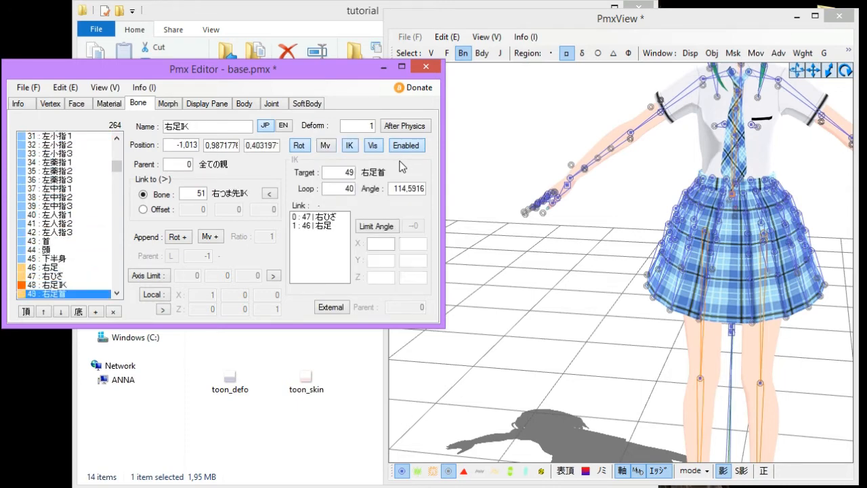
{"action": "key", "text": "Down"}
{"action": "key", "text": "Down"}
{"action": "key", "text": "Down"}
{"action": "key", "text": "Down"}
{"action": "key", "text": "Down"}
{"action": "key", "text": "Down"}
{"action": "key", "text": "Down"}
{"action": "key", "text": "Down"}
{"action": "key", "text": "Down"}
{"action": "key", "text": "Down"}
{"action": "key", "text": "Down"}
{"action": "key", "text": "Down"}
{"action": "key", "text": "Down"}
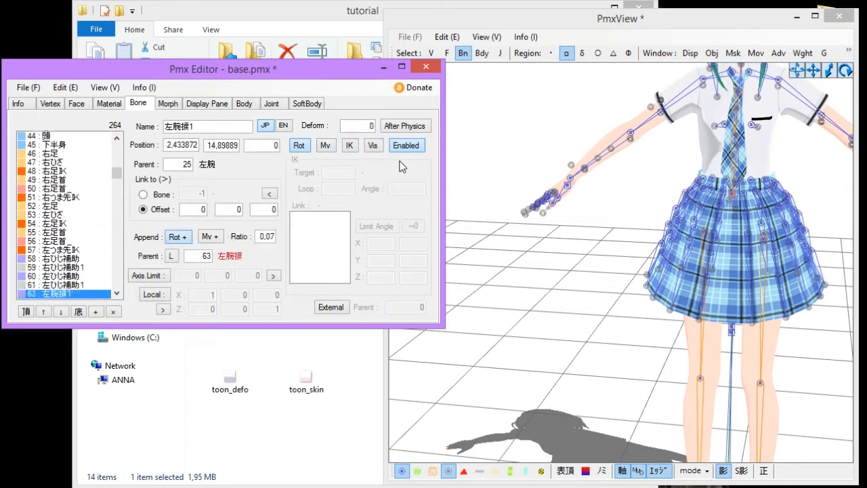
{"action": "key", "text": "Down"}
{"action": "key", "text": "Up"}
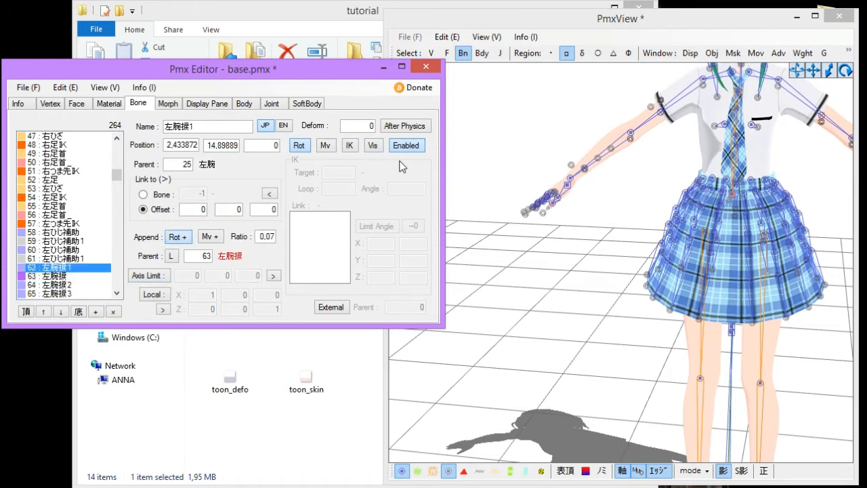
Step: Open the Vertex/Masking window and switch off the masking of material parts
{"action": "middle_click_drag", "start_coordinate": [536, 220], "coordinate": [547, 182]}
{"action": "scroll", "coordinate": [521, 228], "scroll_direction": "down", "scroll_amount": 3}
{"action": "scroll", "coordinate": [547, 182], "scroll_direction": "down", "scroll_amount": 3}
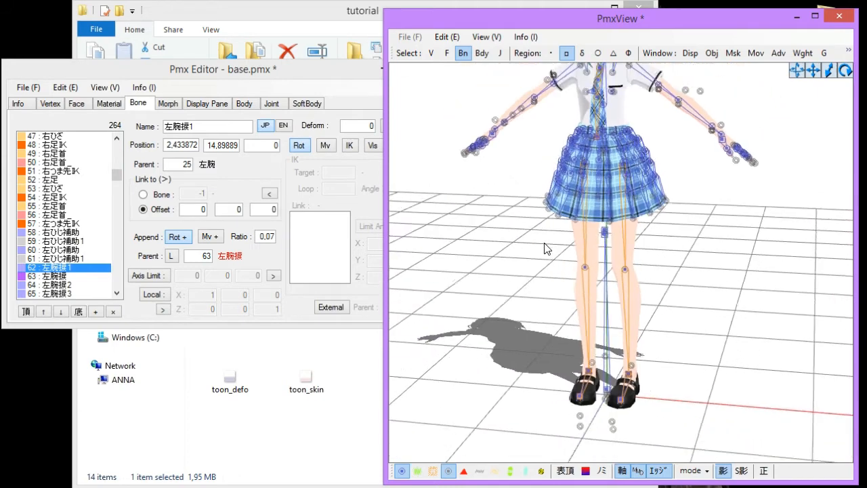
{"action": "left_click", "coordinate": [733, 53]}
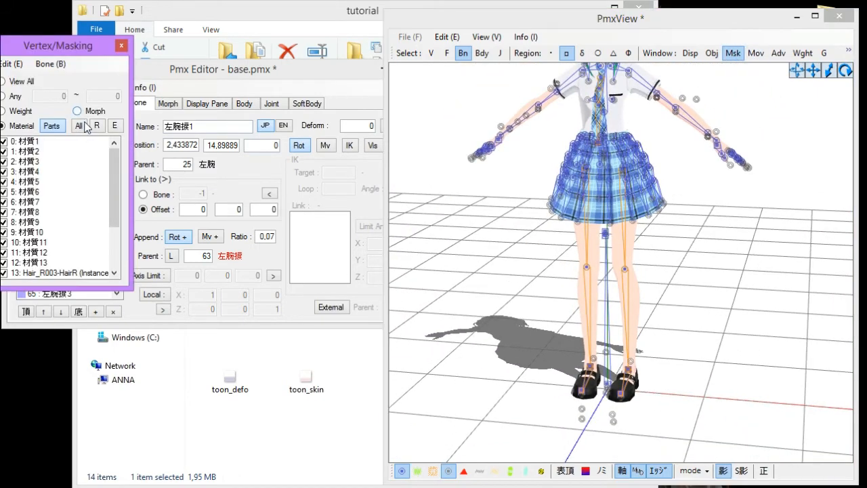
{"action": "left_click", "coordinate": [57, 123]}
{"action": "left_click", "coordinate": [52, 127]}
{"action": "left_click", "coordinate": [53, 128]}
{"action": "left_click", "coordinate": [704, 347]}
{"action": "scroll", "coordinate": [704, 347], "scroll_direction": "down", "scroll_amount": 3}
{"action": "scroll", "coordinate": [560, 284], "scroll_direction": "down", "scroll_amount": 1}
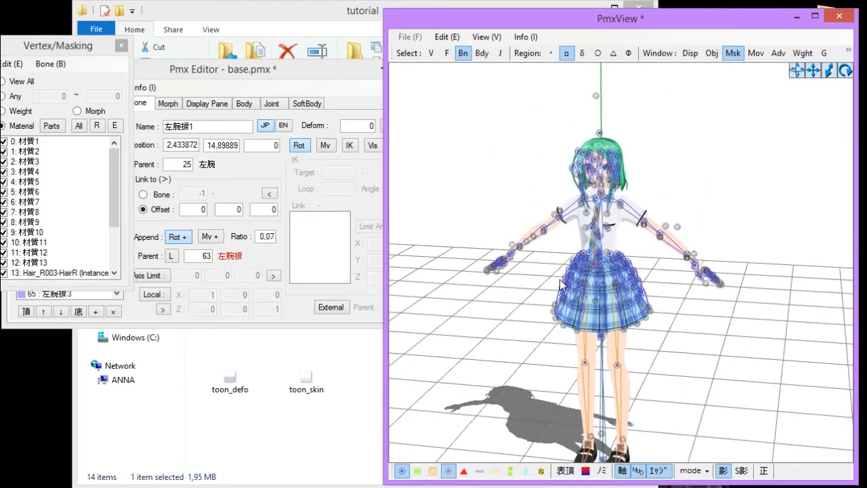
Step: Hide the bones in the model view and mask out 材質4 with parts masking switched on
{"action": "right_click", "coordinate": [58, 171]}
{"action": "left_click", "coordinate": [117, 267]}
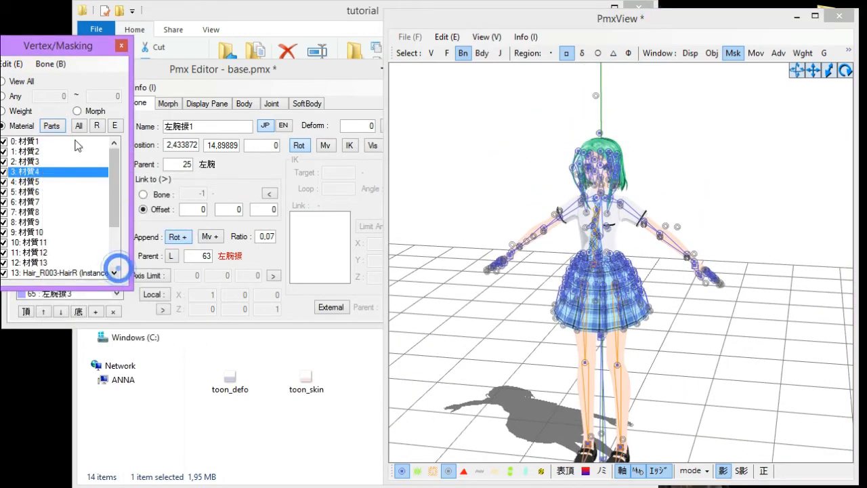
{"action": "left_click", "coordinate": [52, 125]}
{"action": "left_click", "coordinate": [54, 126]}
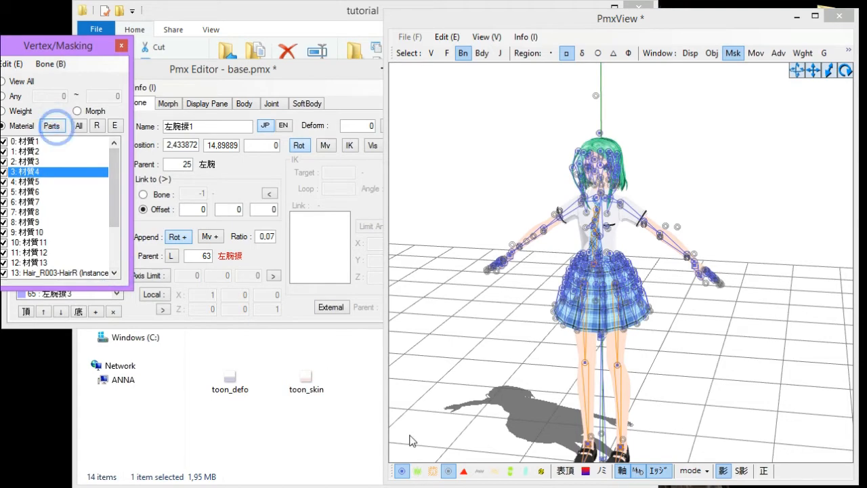
{"action": "left_click", "coordinate": [446, 391]}
{"action": "left_click", "coordinate": [402, 470]}
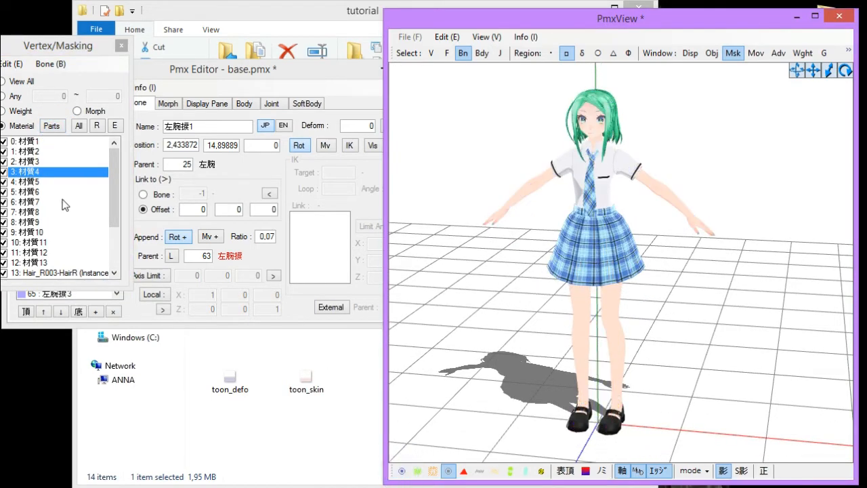
{"action": "left_click", "coordinate": [37, 173]}
{"action": "left_click", "coordinate": [59, 130]}
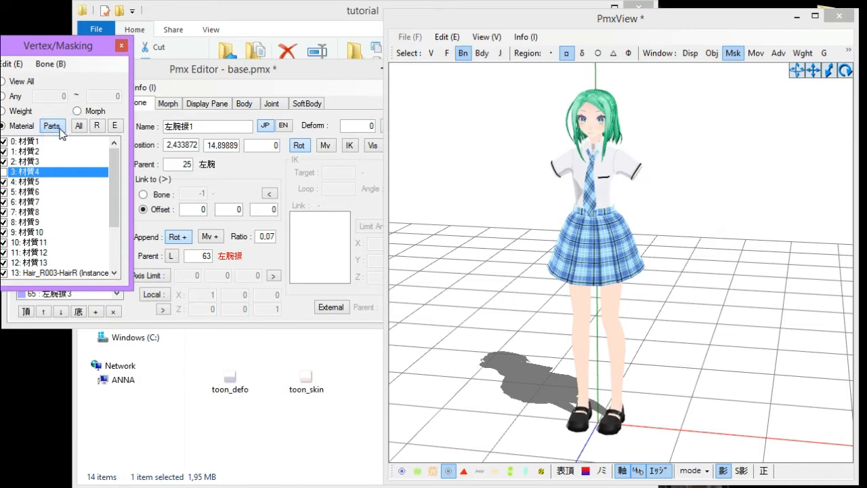
Step: Uncheck all materials in the parts mask and display the bones again
{"action": "right_click", "coordinate": [48, 158]}
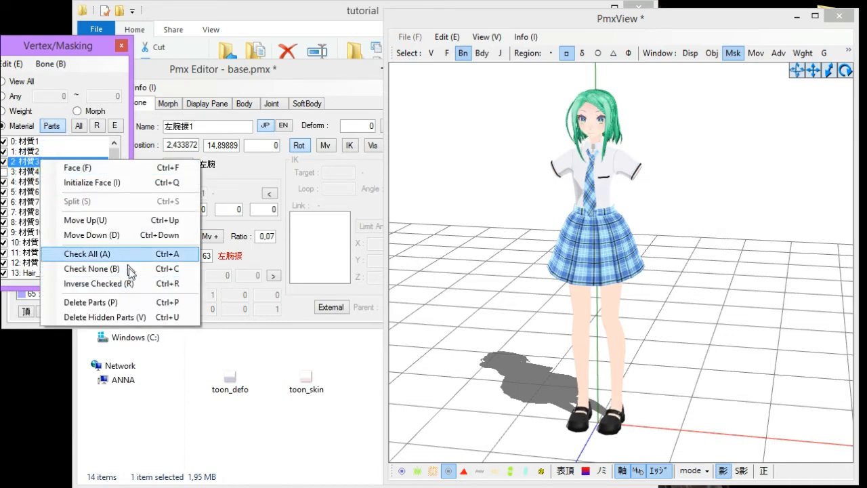
{"action": "left_click", "coordinate": [120, 268]}
{"action": "left_click", "coordinate": [402, 469]}
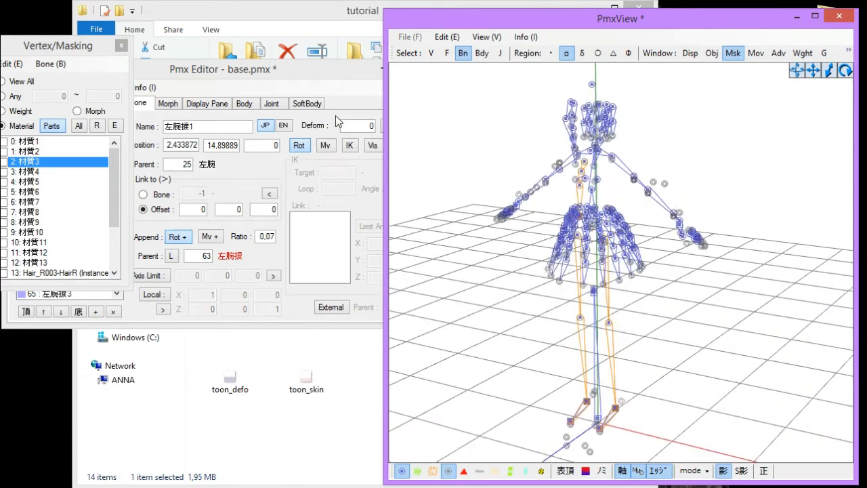
Step: Examine the bare skeleton in the model view and compare it with the order of the whole bone list
{"action": "left_click", "coordinate": [309, 91]}
{"action": "mouse_move", "coordinate": [707, 268]}
{"action": "right_mouse_down"}
{"action": "mouse_move", "coordinate": [669, 269]}
{"action": "mouse_move", "coordinate": [675, 260]}
{"action": "mouse_move", "coordinate": [715, 263]}
{"action": "right_mouse_up"}
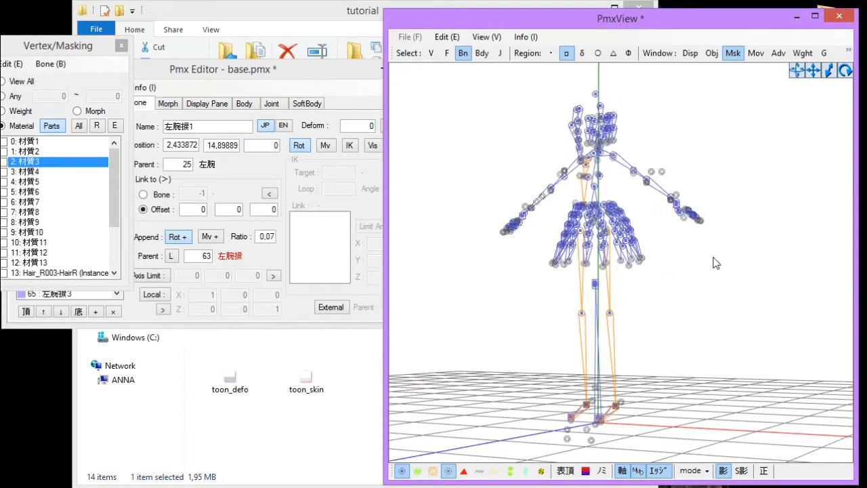
{"action": "left_click", "coordinate": [285, 83]}
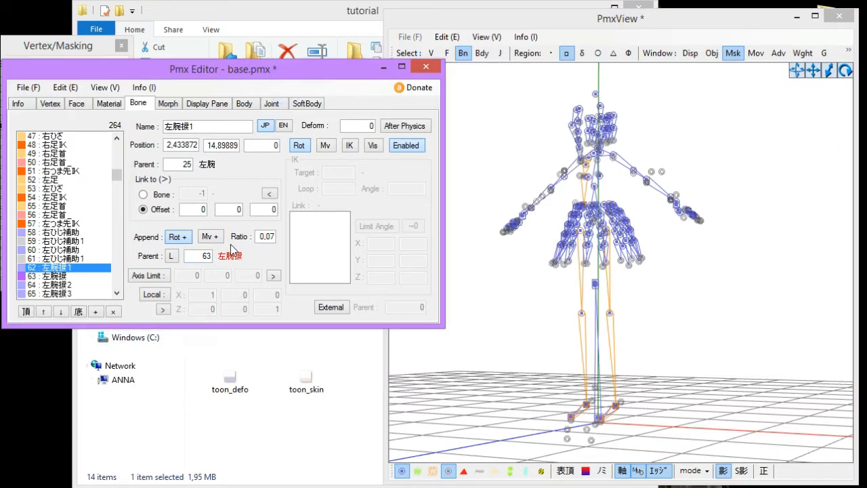
{"action": "scroll", "coordinate": [61, 238], "scroll_direction": "down", "scroll_amount": 6}
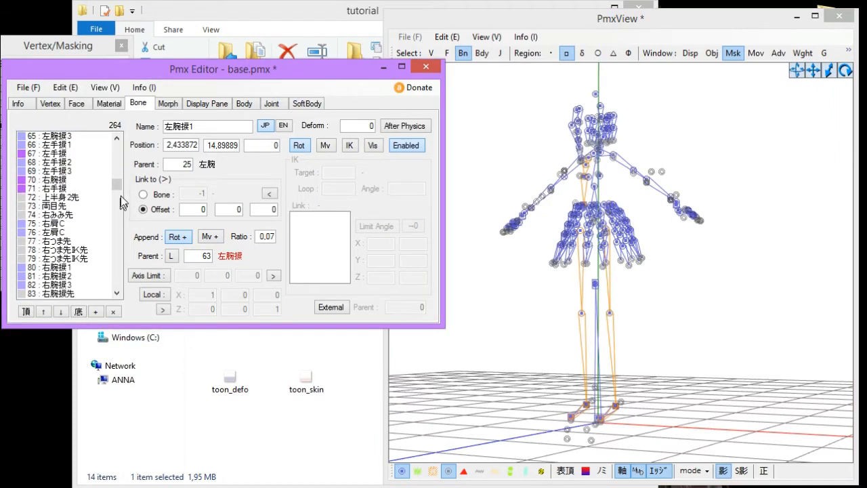
{"action": "left_click_drag", "start_coordinate": [119, 184], "coordinate": [129, 279]}
{"action": "scroll", "coordinate": [130, 271], "scroll_direction": "up", "scroll_amount": 15}
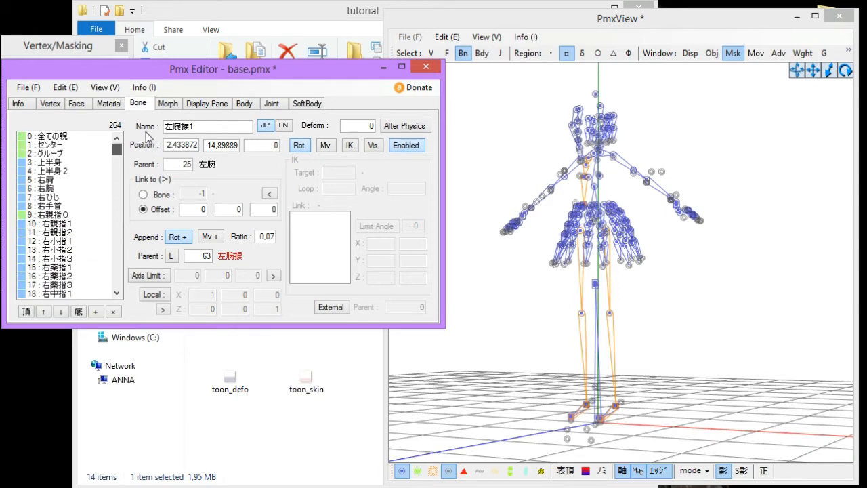
{"action": "left_click", "coordinate": [490, 377]}
{"action": "scroll", "coordinate": [603, 148], "scroll_direction": "up", "scroll_amount": 6}
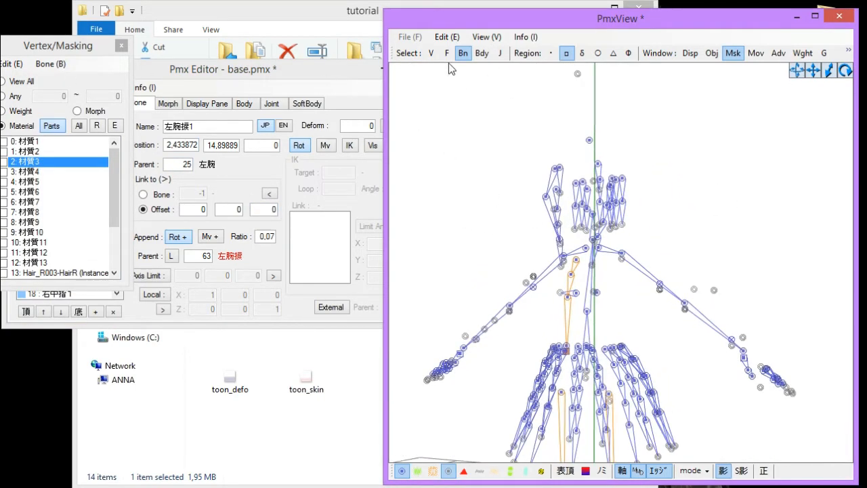
Step: Switch off parts masking to display the whole model together with its bones
{"action": "left_click", "coordinate": [46, 138]}
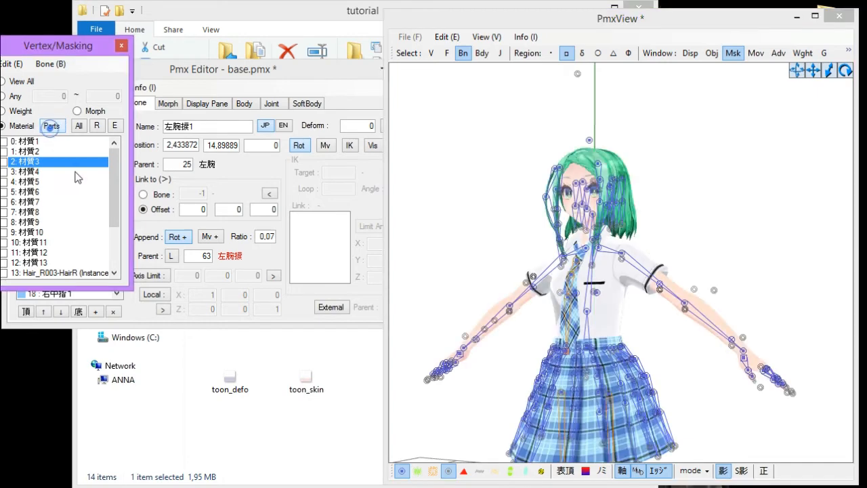
{"action": "left_click", "coordinate": [432, 151]}
{"action": "scroll", "coordinate": [460, 161], "scroll_direction": "down", "scroll_amount": 5}
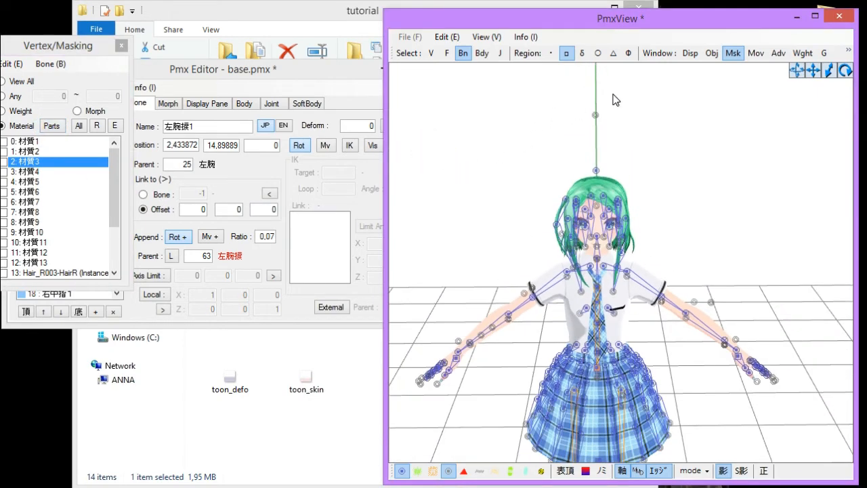
Step: Examine the bones of the model's right arm and hand against the beginning of the bone list
{"action": "left_click", "coordinate": [237, 77]}
{"action": "middle_click_drag", "start_coordinate": [492, 310], "coordinate": [528, 274]}
{"action": "scroll", "coordinate": [528, 279], "scroll_direction": "up", "scroll_amount": 4}
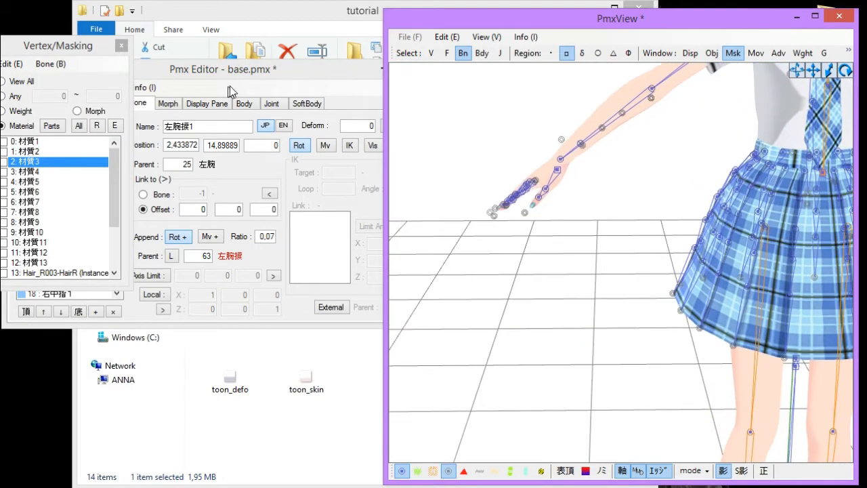
{"action": "left_click", "coordinate": [230, 89]}
{"action": "scroll", "coordinate": [119, 151], "scroll_direction": "down", "scroll_amount": 2}
{"action": "scroll", "coordinate": [119, 150], "scroll_direction": "up", "scroll_amount": 2}
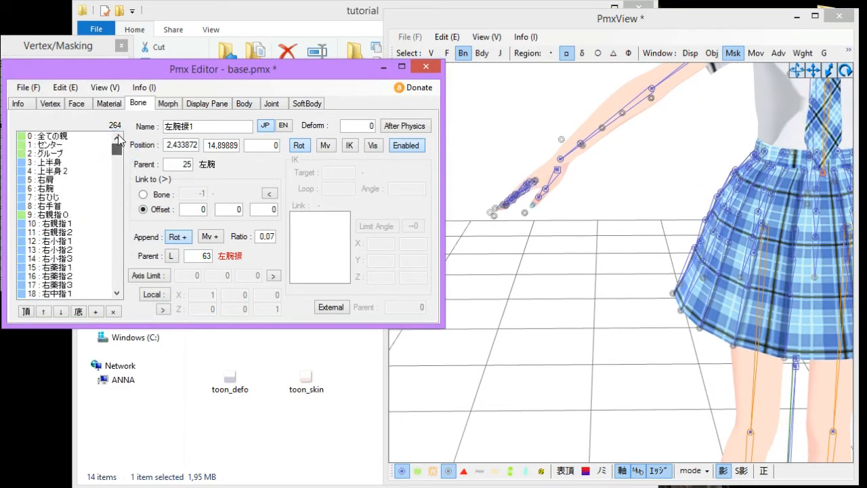
{"action": "left_click_drag", "start_coordinate": [118, 150], "coordinate": [144, 110]}
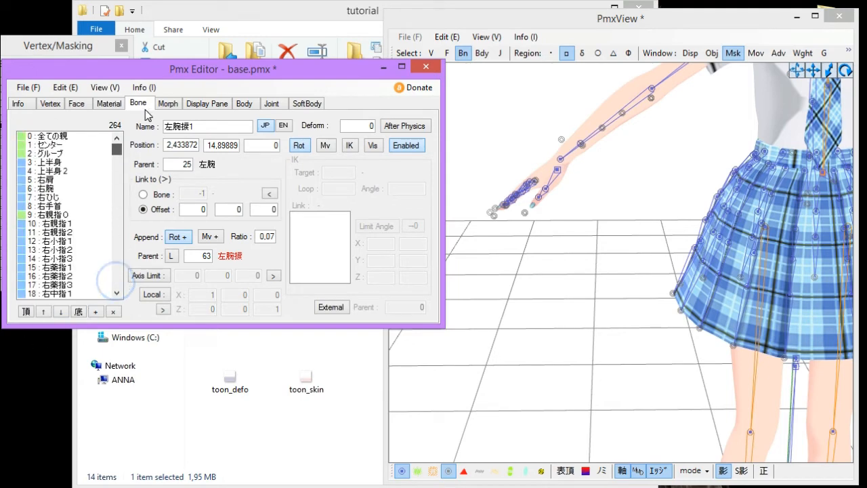
{"action": "left_click", "coordinate": [599, 313]}
{"action": "scroll", "coordinate": [597, 313], "scroll_direction": "down", "scroll_amount": 2}
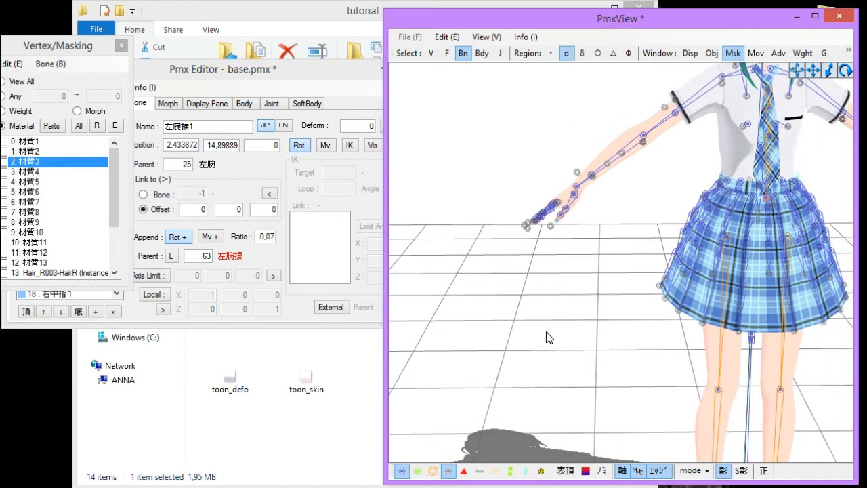
{"action": "mouse_move", "coordinate": [502, 340]}
{"action": "right_mouse_down"}
{"action": "mouse_move", "coordinate": [546, 346]}
{"action": "mouse_move", "coordinate": [428, 345]}
{"action": "right_mouse_up"}
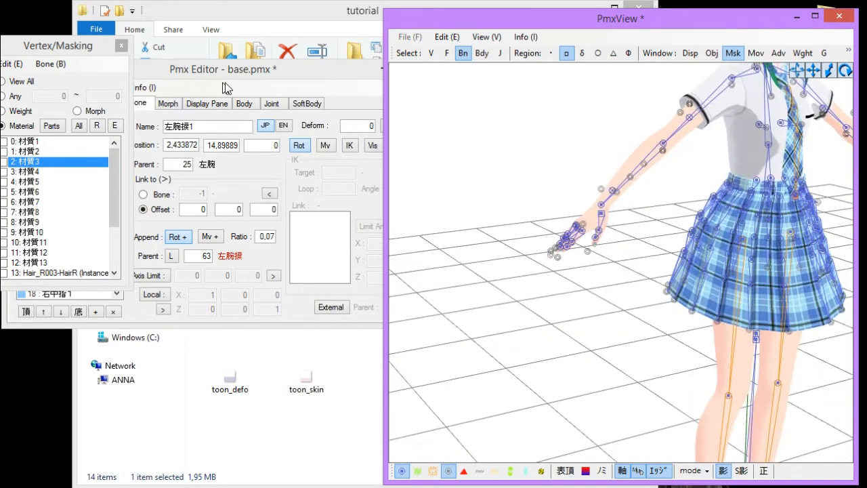
{"action": "left_click", "coordinate": [224, 76]}
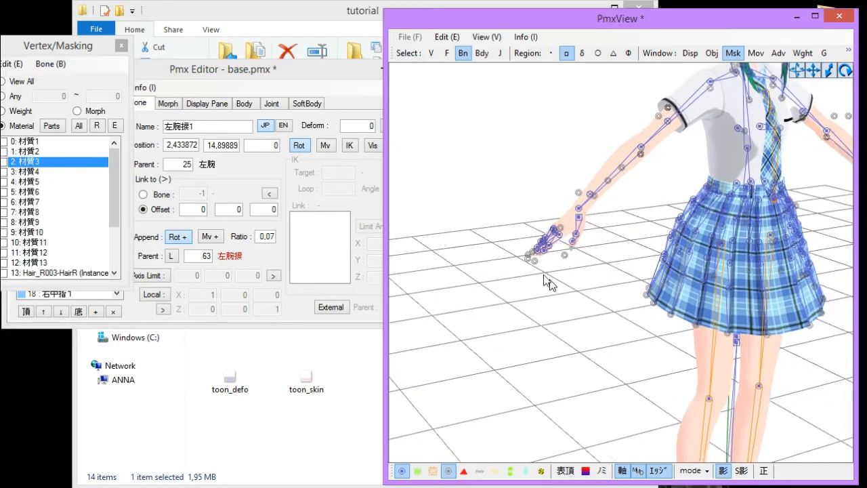
Step: Open the transform view for the model, turn off vertex selection and display the bones
{"action": "scroll", "coordinate": [548, 283], "scroll_direction": "down", "scroll_amount": 3}
{"action": "right_click_drag", "start_coordinate": [548, 283], "coordinate": [574, 400]}
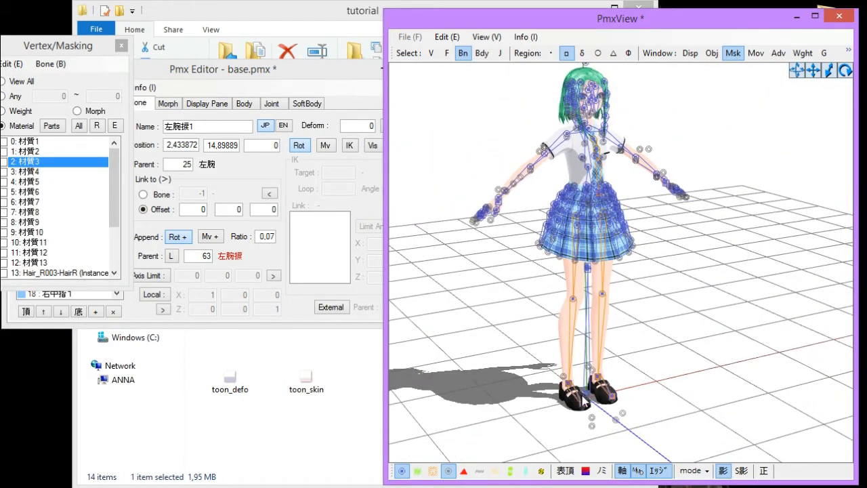
{"action": "scroll", "coordinate": [583, 399], "scroll_direction": "up", "scroll_amount": 6}
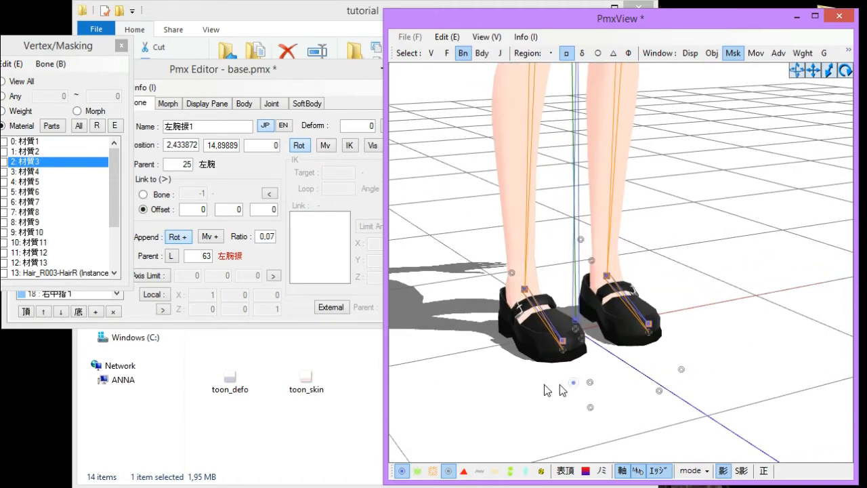
{"action": "right_click_drag", "start_coordinate": [561, 390], "coordinate": [534, 365]}
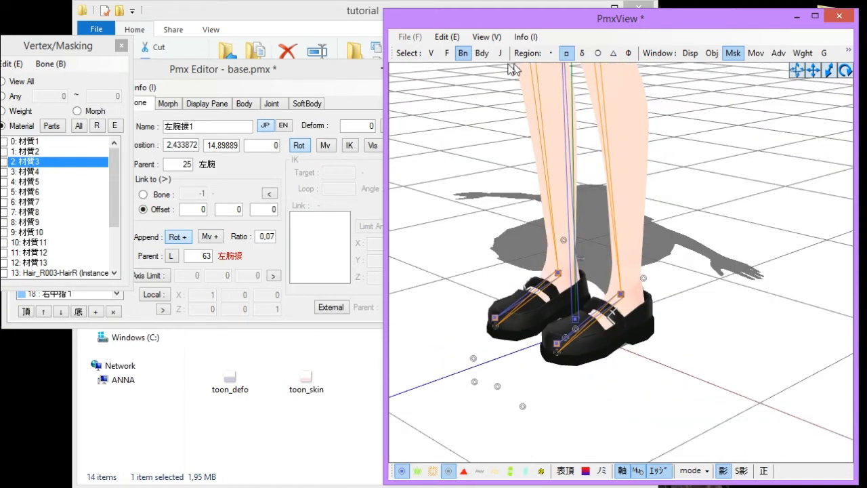
{"action": "left_click", "coordinate": [489, 37]}
{"action": "left_click", "coordinate": [498, 295]}
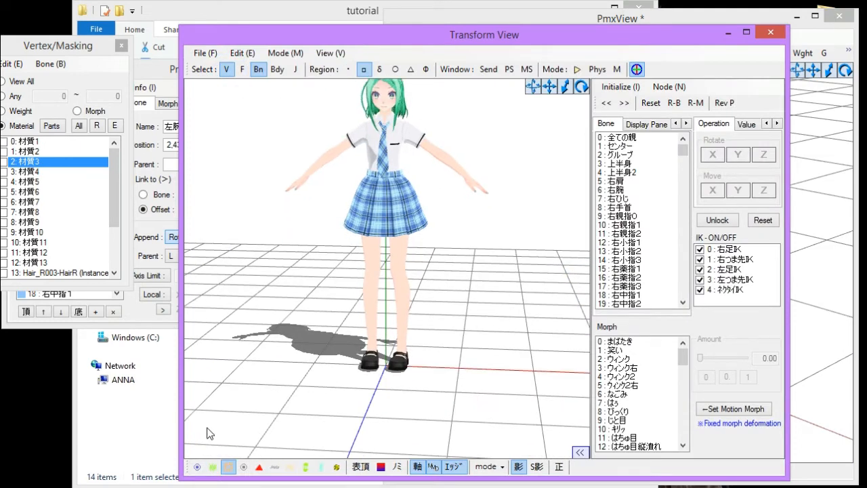
{"action": "left_click", "coordinate": [227, 69]}
{"action": "left_click", "coordinate": [197, 466]}
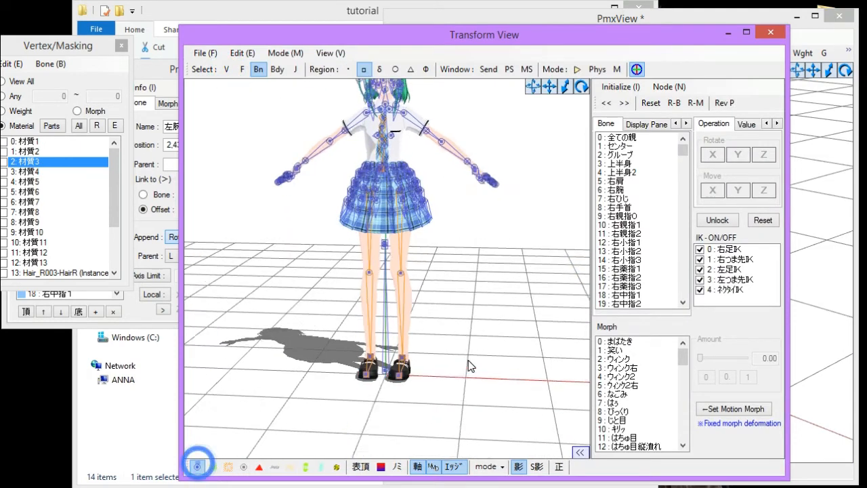
Step: Select the 左足IK bone at the left ankle and raise it to test how the left knee bends
{"action": "scroll", "coordinate": [459, 365], "scroll_direction": "up", "scroll_amount": 3}
{"action": "right_click_drag", "start_coordinate": [458, 364], "coordinate": [421, 368]}
{"action": "left_click", "coordinate": [409, 415]}
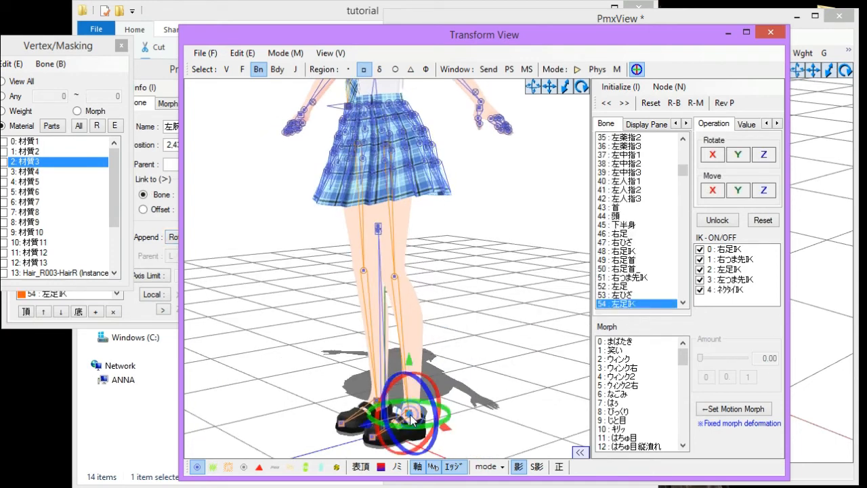
{"action": "right_click_drag", "start_coordinate": [460, 304], "coordinate": [448, 292]}
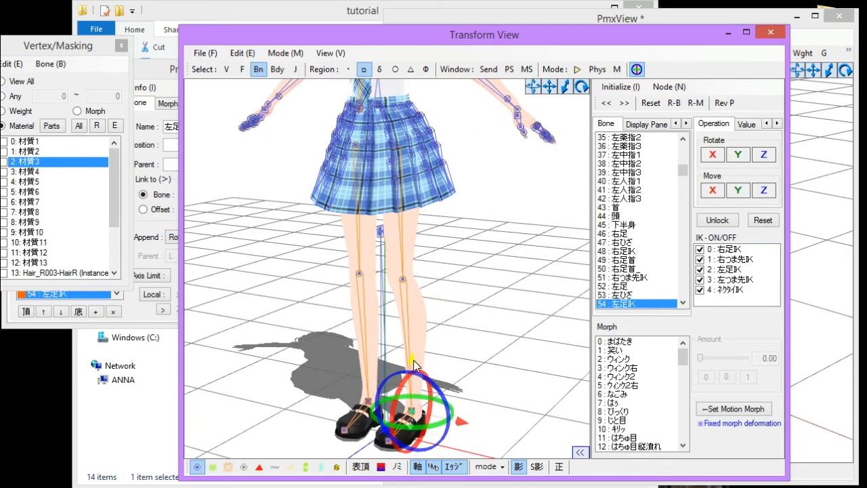
{"action": "left_click_drag", "start_coordinate": [414, 361], "coordinate": [472, 241]}
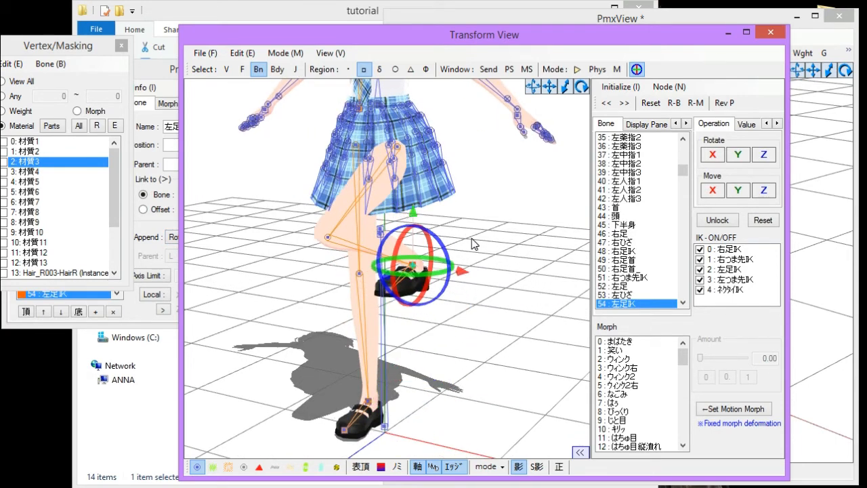
Step: Test the raised 左足IK bone by shifting it forward and back, and reset its pose before leaving the transform view
{"action": "right_click_drag", "start_coordinate": [472, 244], "coordinate": [206, 215]}
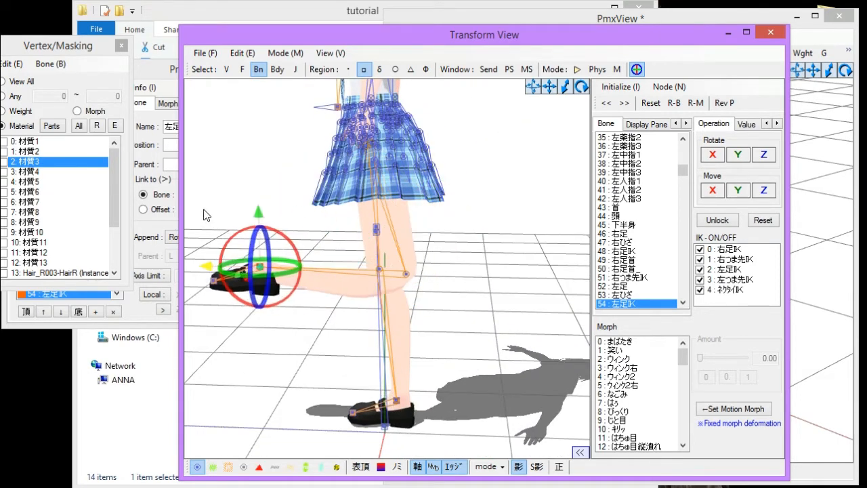
{"action": "left_click_drag", "start_coordinate": [206, 216], "coordinate": [289, 218]}
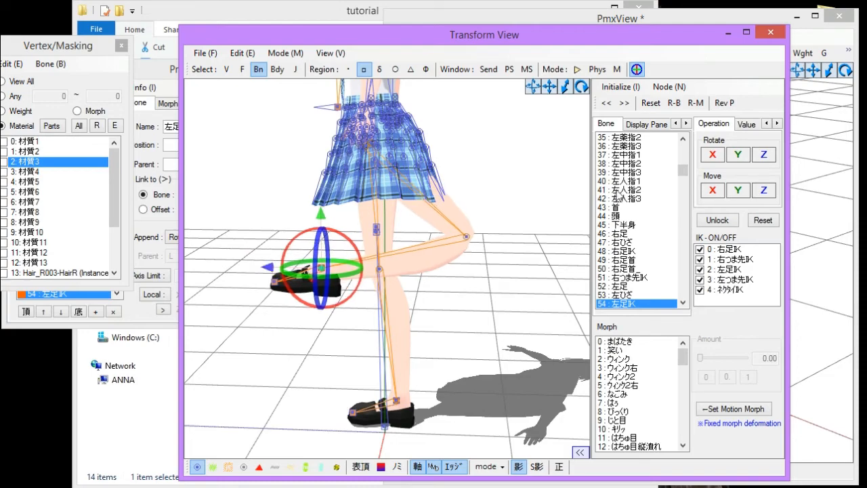
{"action": "left_click", "coordinate": [763, 219]}
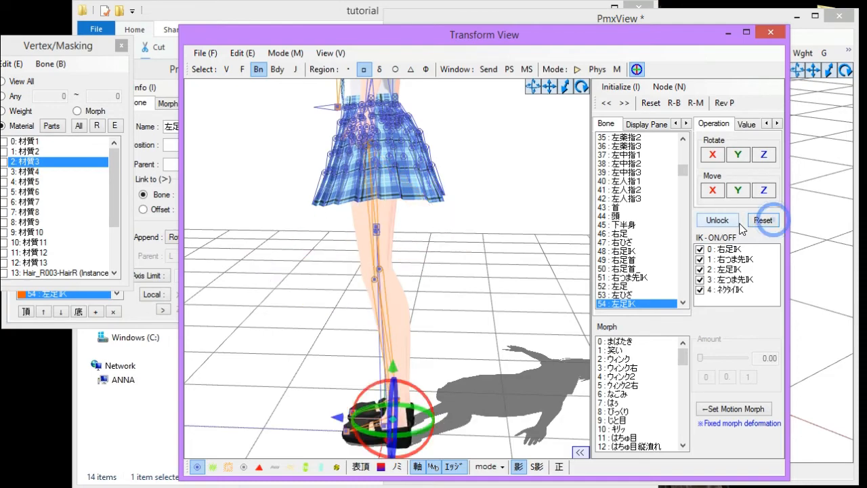
{"action": "left_click", "coordinate": [770, 32]}
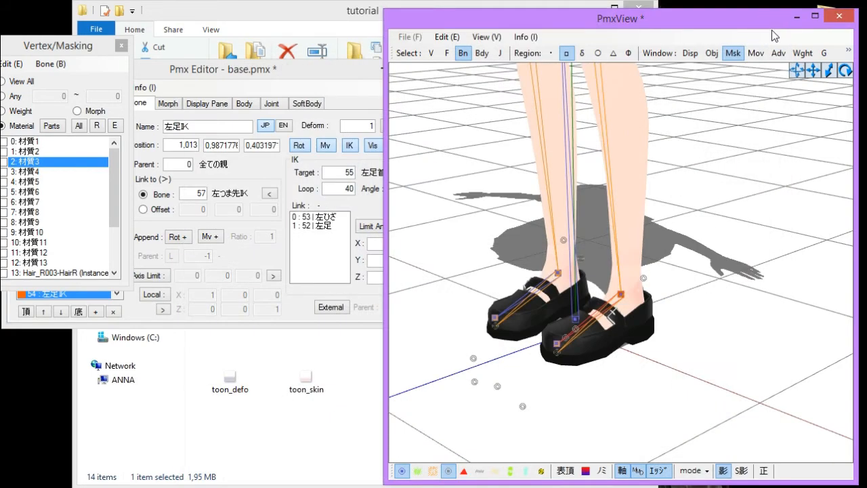
Step: Examine the leg, ankle and toe bones from several angles against the 左足IK entry and its links in the bone list
{"action": "middle_click_drag", "start_coordinate": [632, 338], "coordinate": [626, 361]}
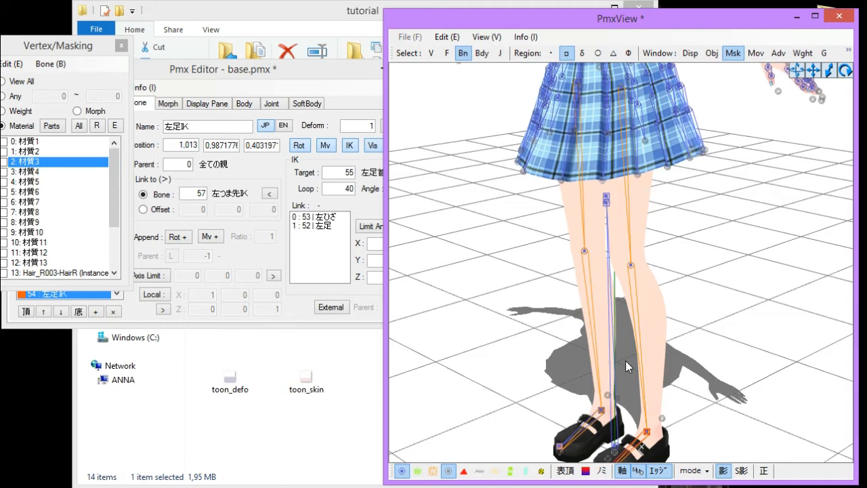
{"action": "middle_click_drag", "start_coordinate": [514, 334], "coordinate": [512, 284]}
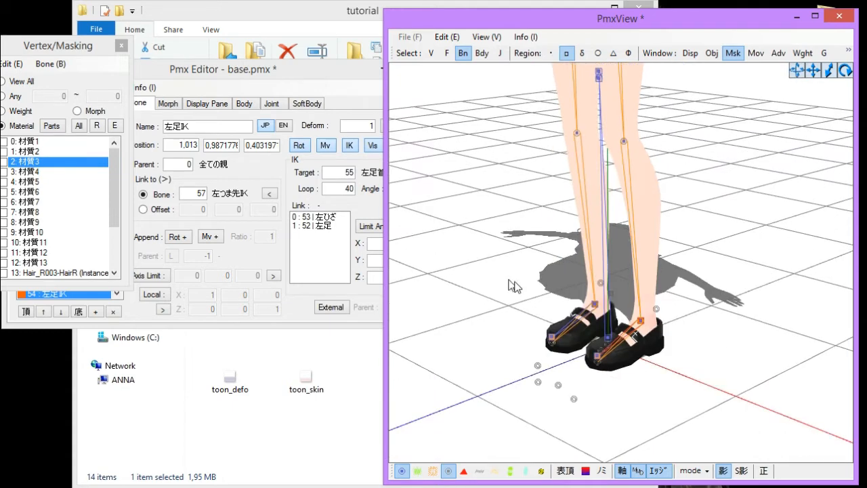
{"action": "scroll", "coordinate": [515, 286], "scroll_direction": "up", "scroll_amount": 2}
{"action": "left_click", "coordinate": [278, 87]}
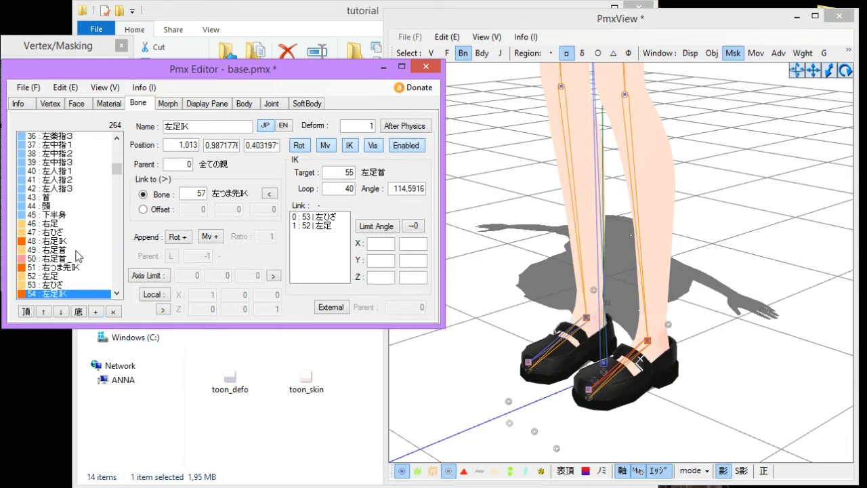
{"action": "right_click_drag", "start_coordinate": [667, 383], "coordinate": [586, 371]}
{"action": "left_click", "coordinate": [259, 78]}
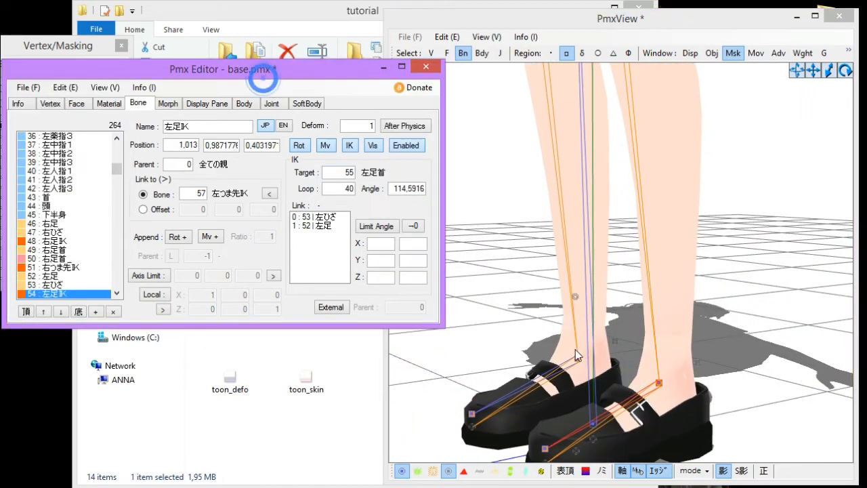
{"action": "scroll", "coordinate": [260, 78], "scroll_direction": "down", "scroll_amount": 2}
{"action": "middle_click_drag", "start_coordinate": [603, 433], "coordinate": [614, 333]}
{"action": "scroll", "coordinate": [617, 339], "scroll_direction": "up", "scroll_amount": 4}
{"action": "right_click_drag", "start_coordinate": [617, 339], "coordinate": [584, 327]}
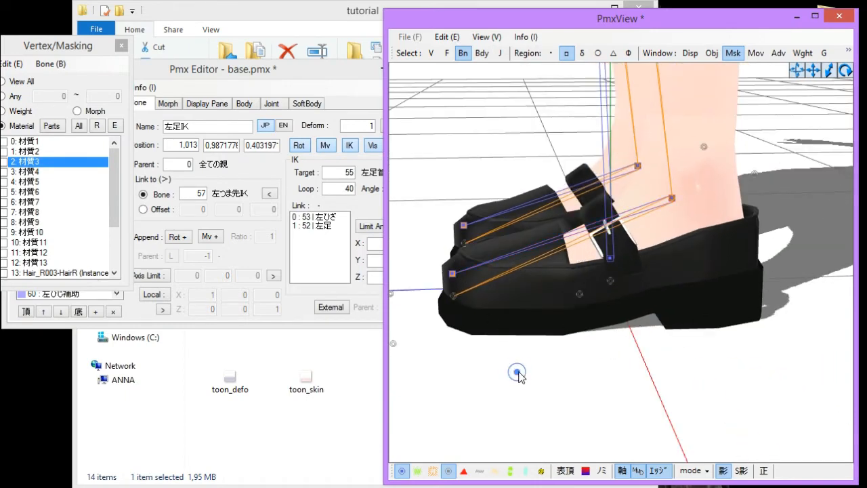
{"action": "right_click_drag", "start_coordinate": [528, 294], "coordinate": [601, 303]}
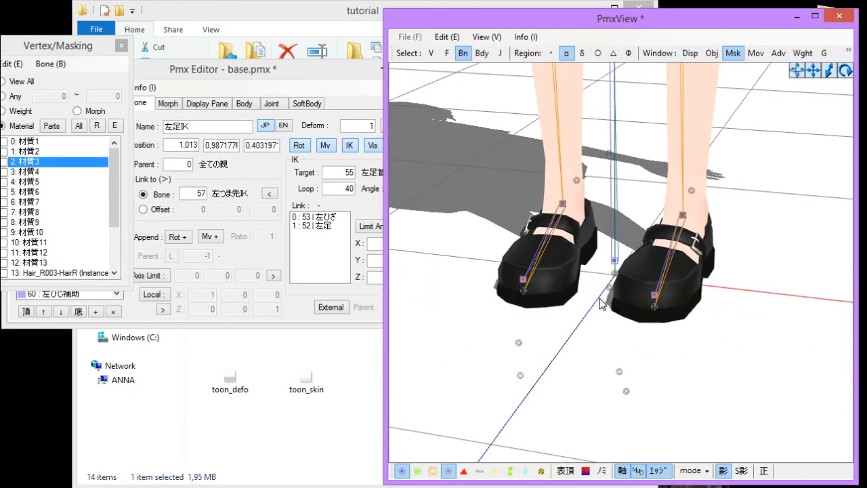
Step: For the 左ひざ link of 左足IK, set the X angle limits to -180 and -0.5 with Limit Angle enabled
{"action": "left_click", "coordinate": [241, 88]}
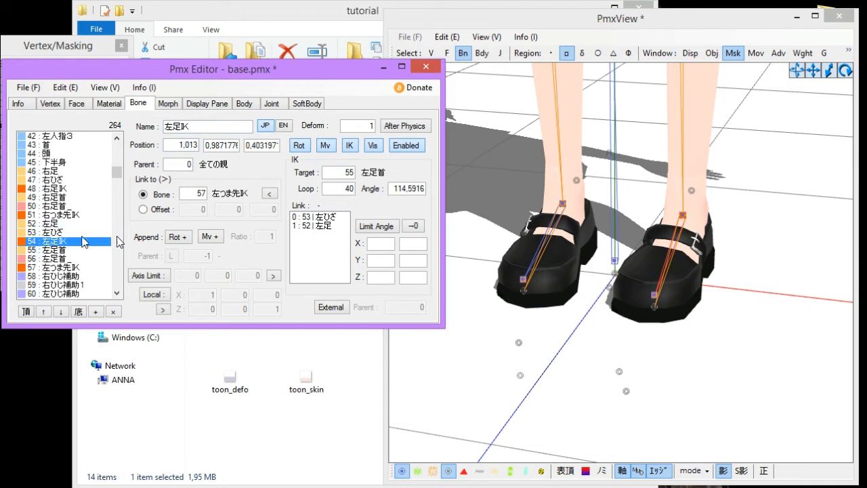
{"action": "left_click", "coordinate": [327, 218]}
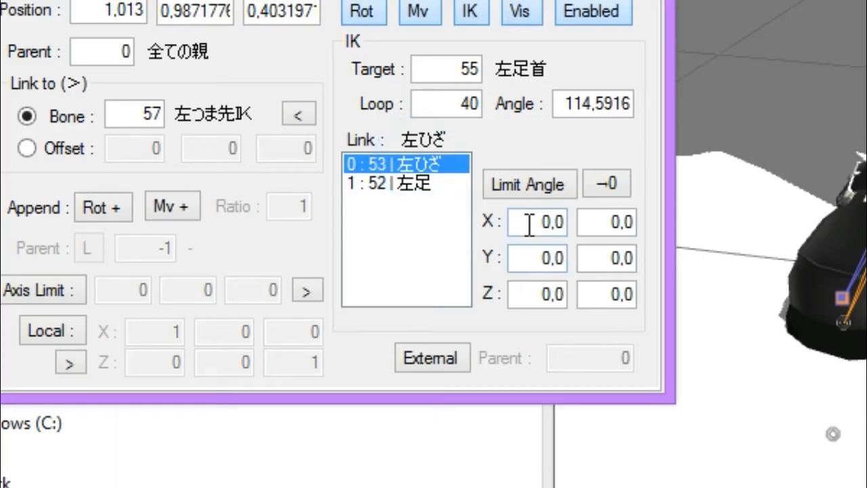
{"action": "left_click", "coordinate": [528, 224]}
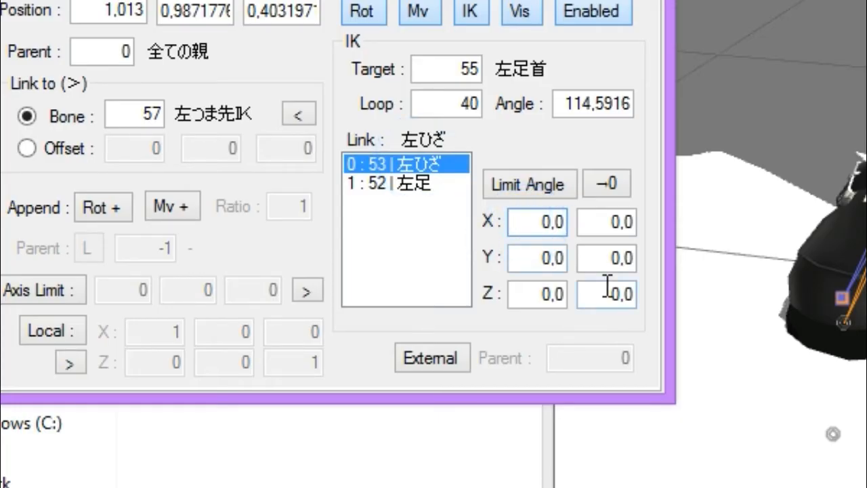
{"action": "type", "text": "-18"}
{"action": "left_click", "coordinate": [600, 224]}
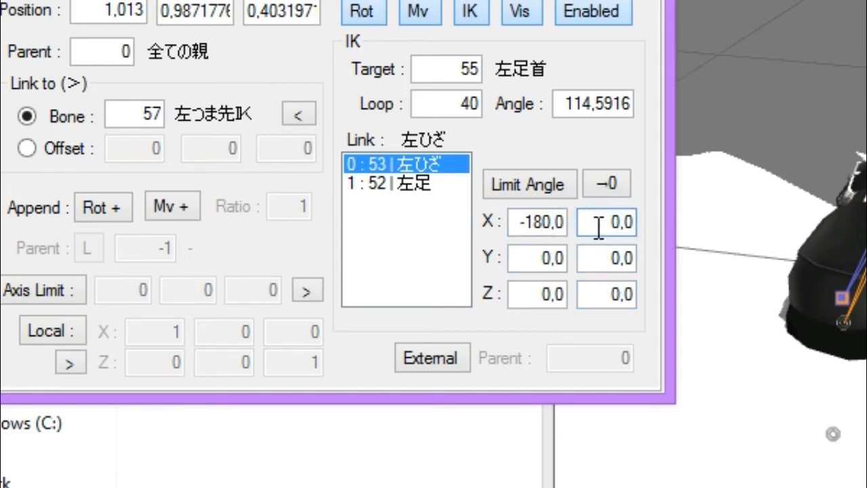
{"action": "left_click", "coordinate": [622, 223]}
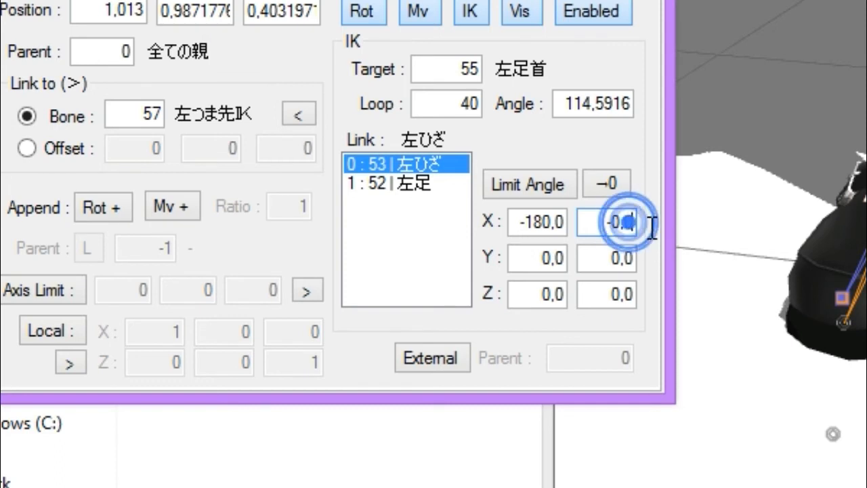
{"action": "type", "text": "5"}
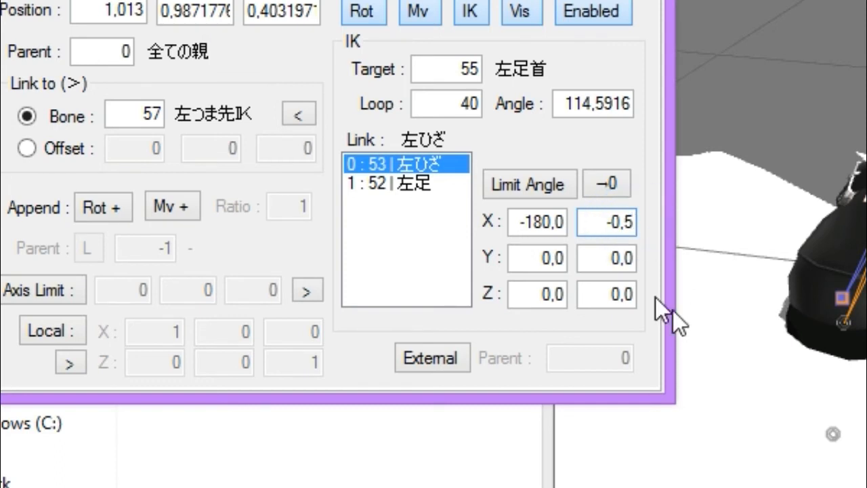
{"action": "double_click", "coordinate": [621, 223]}
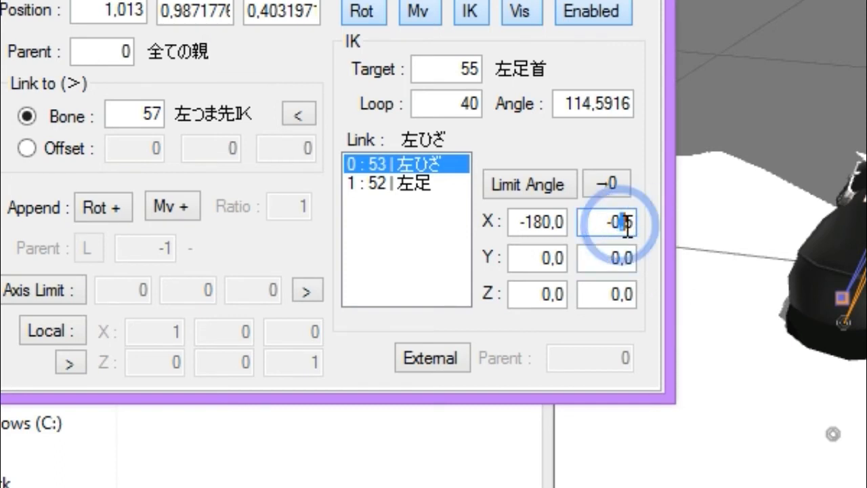
{"action": "left_click", "coordinate": [546, 221]}
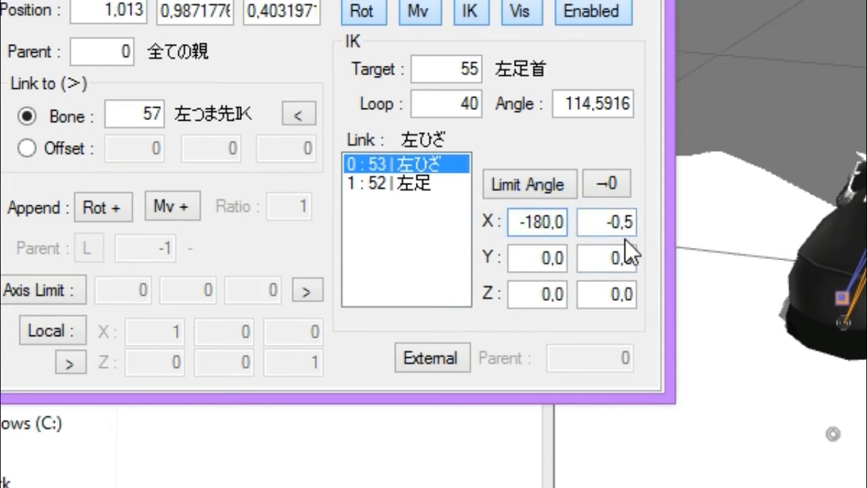
{"action": "left_click", "coordinate": [547, 183]}
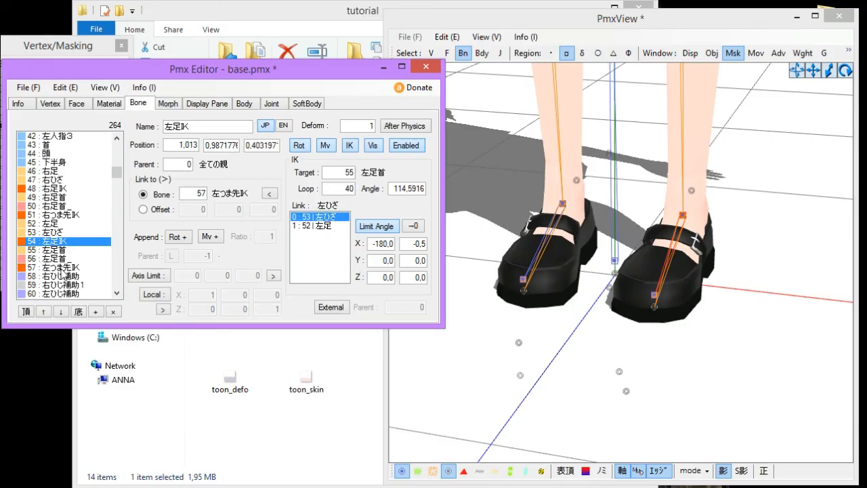
Step: Give the 右ひざ link of 右足IK enabled X angle limits of -180 and -0.5
{"action": "left_click", "coordinate": [61, 189]}
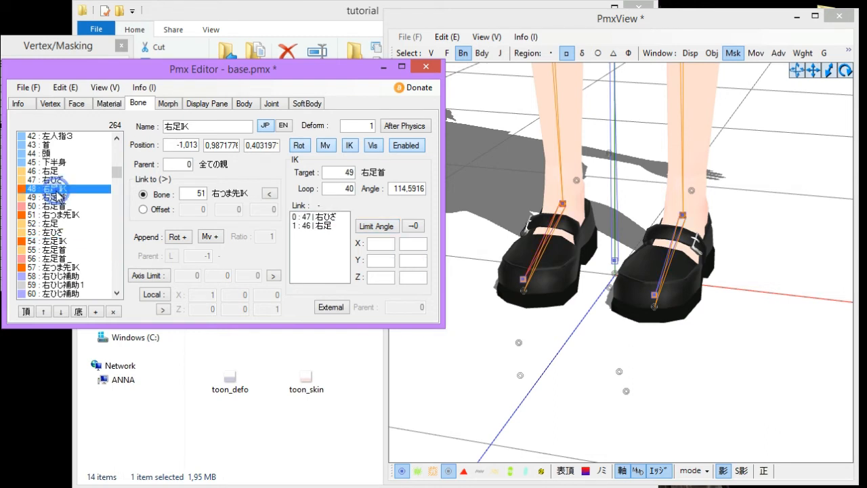
{"action": "left_click", "coordinate": [330, 216]}
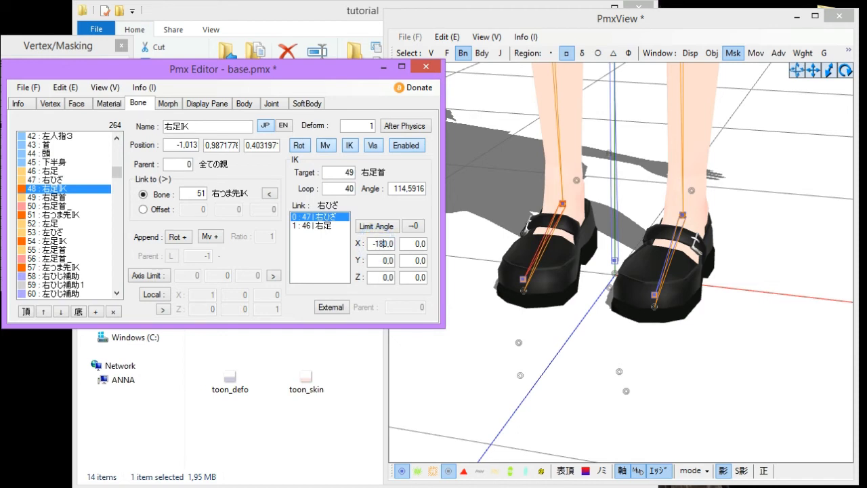
{"action": "left_click", "coordinate": [410, 243]}
{"action": "type", "text": "-"}
{"action": "left_click", "coordinate": [379, 227]}
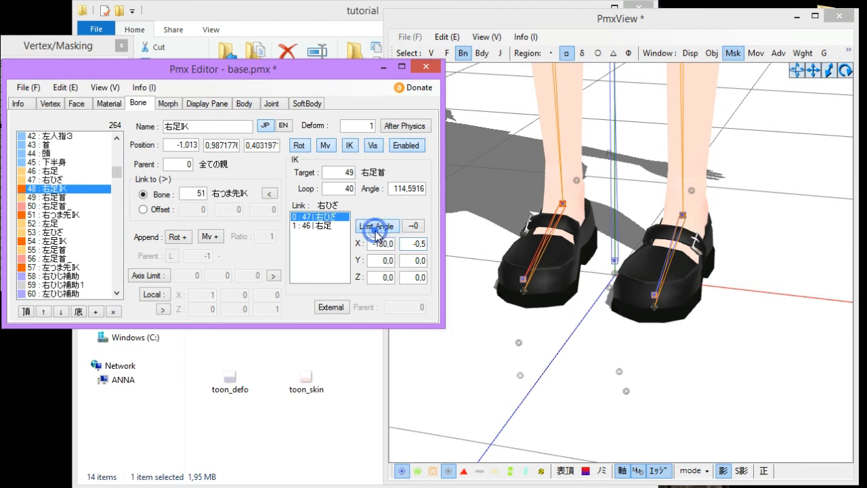
Step: Reopen the transform view and test the knee limits by raising 左足IK and moving it forward
{"action": "left_click", "coordinate": [461, 206]}
{"action": "left_click", "coordinate": [486, 37]}
{"action": "left_click", "coordinate": [537, 298]}
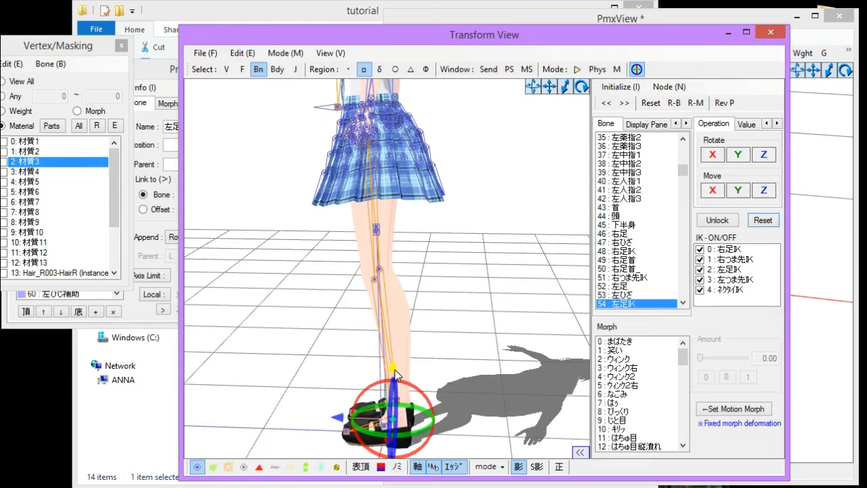
{"action": "left_click_drag", "start_coordinate": [395, 376], "coordinate": [346, 308]}
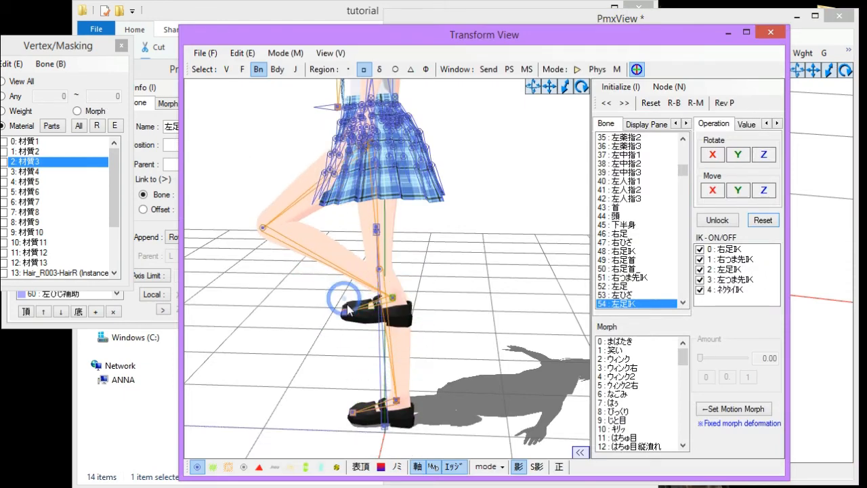
{"action": "right_click_drag", "start_coordinate": [470, 280], "coordinate": [487, 288]}
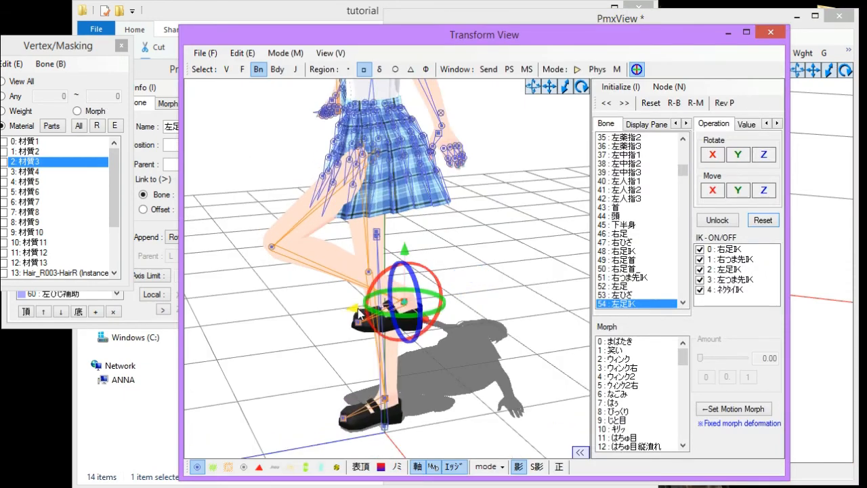
{"action": "left_click_drag", "start_coordinate": [359, 313], "coordinate": [197, 308]}
{"action": "mouse_move", "coordinate": [464, 317]}
{"action": "right_mouse_down"}
{"action": "mouse_move", "coordinate": [427, 307]}
{"action": "mouse_move", "coordinate": [474, 310]}
{"action": "right_mouse_up"}
Step: Reset the left leg's test pose and close the transform view
{"action": "left_click", "coordinate": [763, 220]}
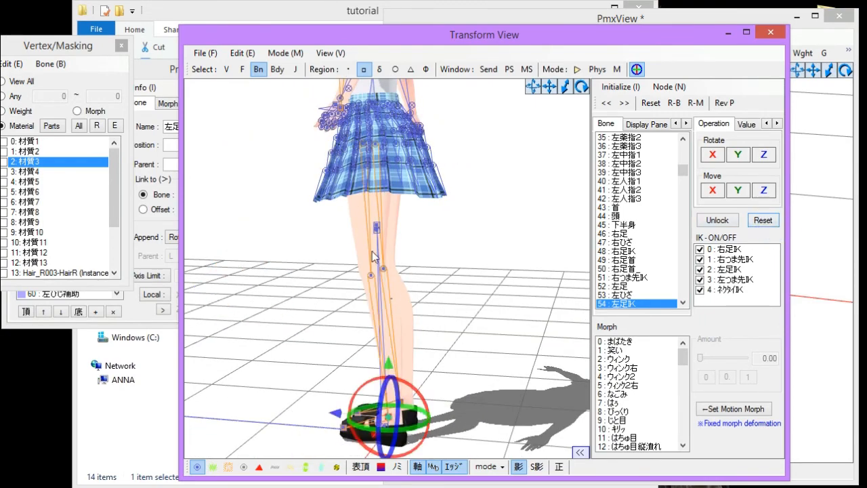
{"action": "right_click_drag", "start_coordinate": [373, 257], "coordinate": [415, 241]}
{"action": "left_click", "coordinate": [763, 34]}
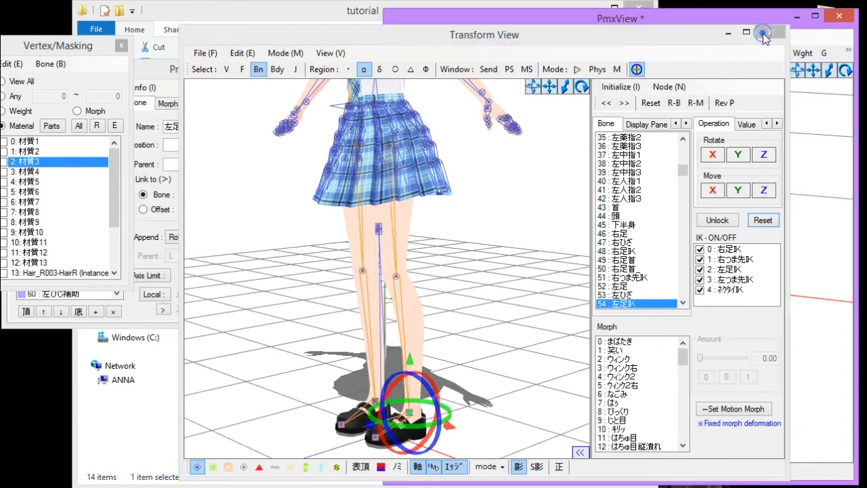
Step: Look over the beginning of the bone list and inspect the model's skeleton from the upper body down to the feet
{"action": "scroll", "coordinate": [741, 286], "scroll_direction": "down", "scroll_amount": 10}
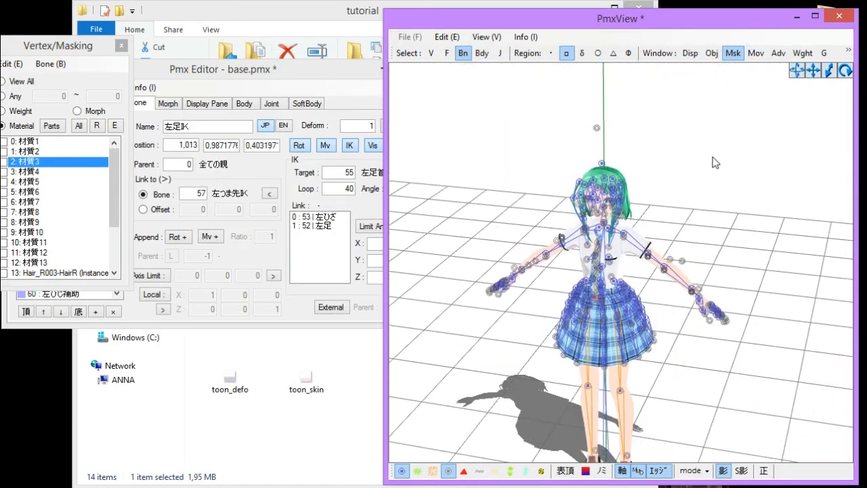
{"action": "scroll", "coordinate": [577, 330], "scroll_direction": "up", "scroll_amount": 5}
{"action": "mouse_move", "coordinate": [577, 330]}
{"action": "right_mouse_down"}
{"action": "mouse_move", "coordinate": [668, 312]}
{"action": "mouse_move", "coordinate": [574, 323]}
{"action": "right_mouse_up"}
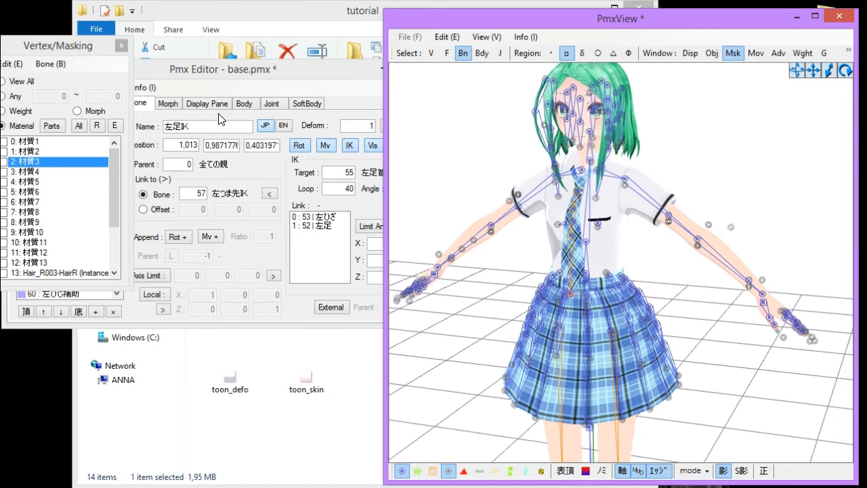
{"action": "left_click", "coordinate": [203, 86]}
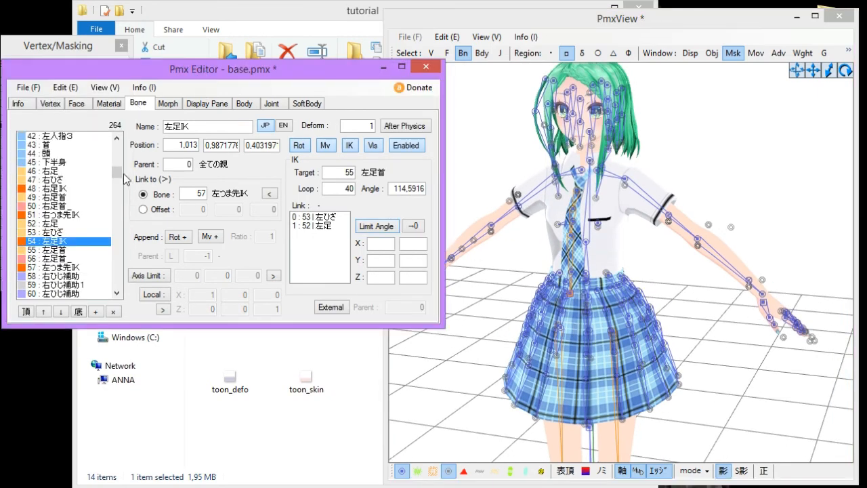
{"action": "left_click_drag", "start_coordinate": [116, 171], "coordinate": [116, 138]}
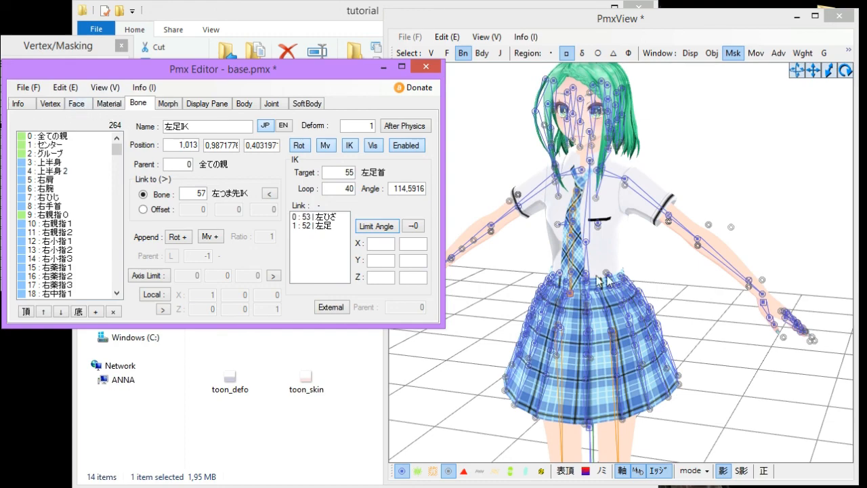
{"action": "left_click", "coordinate": [708, 155]}
{"action": "scroll", "coordinate": [708, 157], "scroll_direction": "down", "scroll_amount": 5}
{"action": "middle_click_drag", "start_coordinate": [693, 173], "coordinate": [667, 159]}
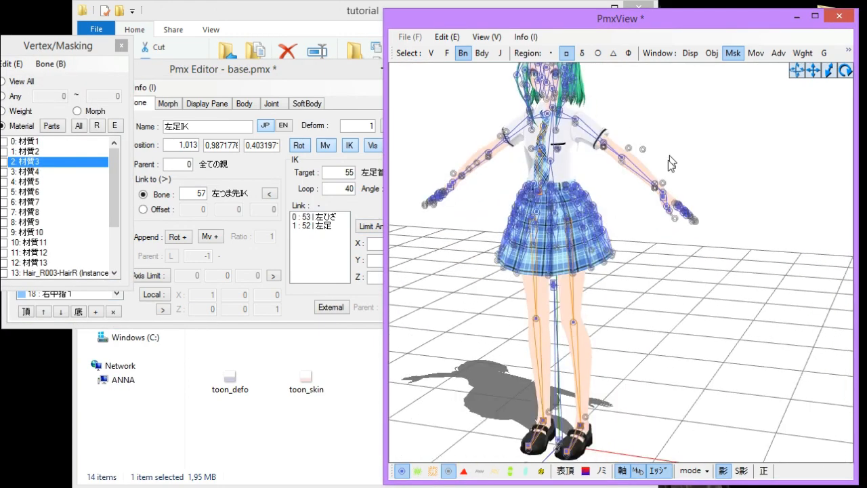
{"action": "scroll", "coordinate": [650, 198], "scroll_direction": "down", "scroll_amount": 2}
{"action": "right_click_drag", "start_coordinate": [648, 200], "coordinate": [666, 217]}
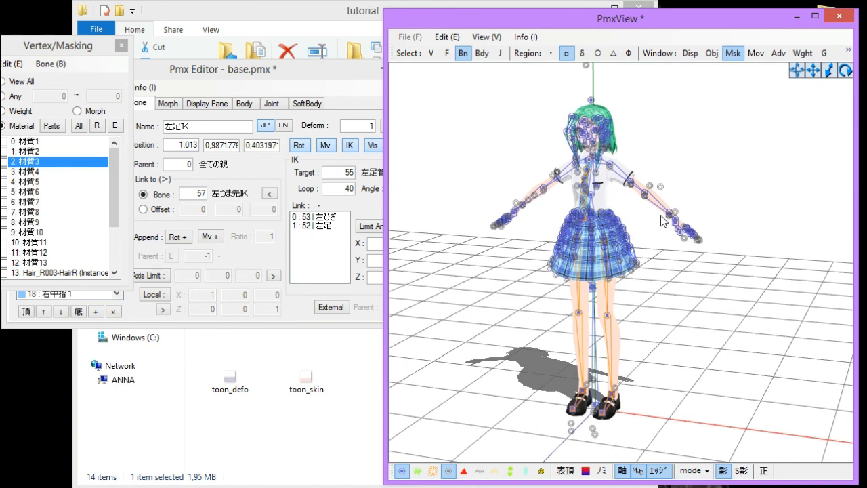